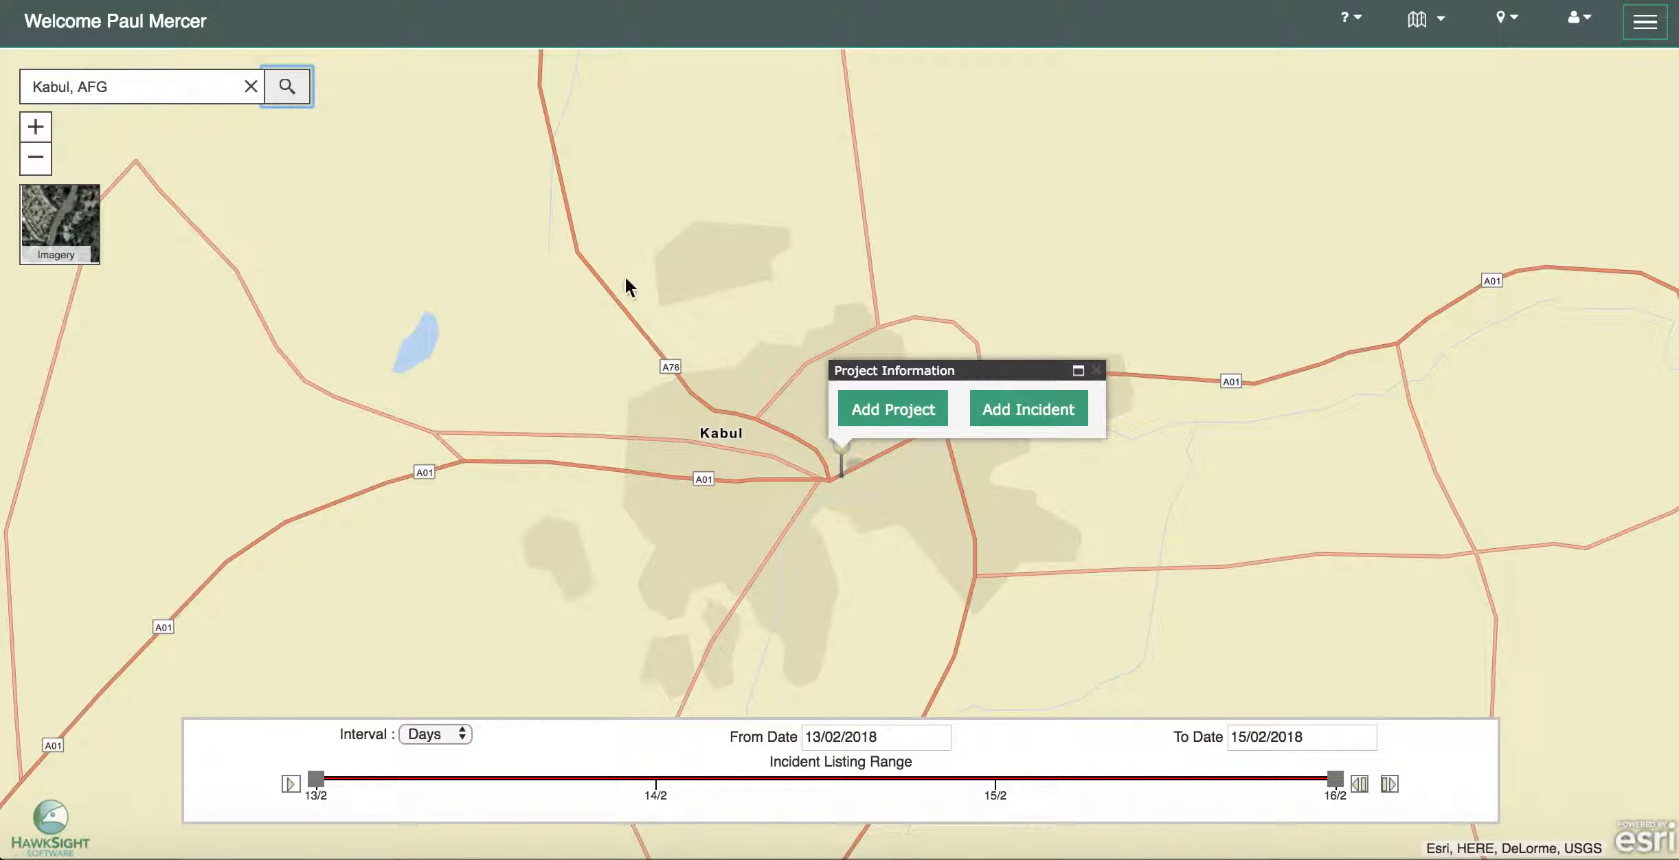
- Switch the basemap to Imagery and zoom into central Kabul
left_click(68, 221)
left_click_drag(581, 401, 663, 412)
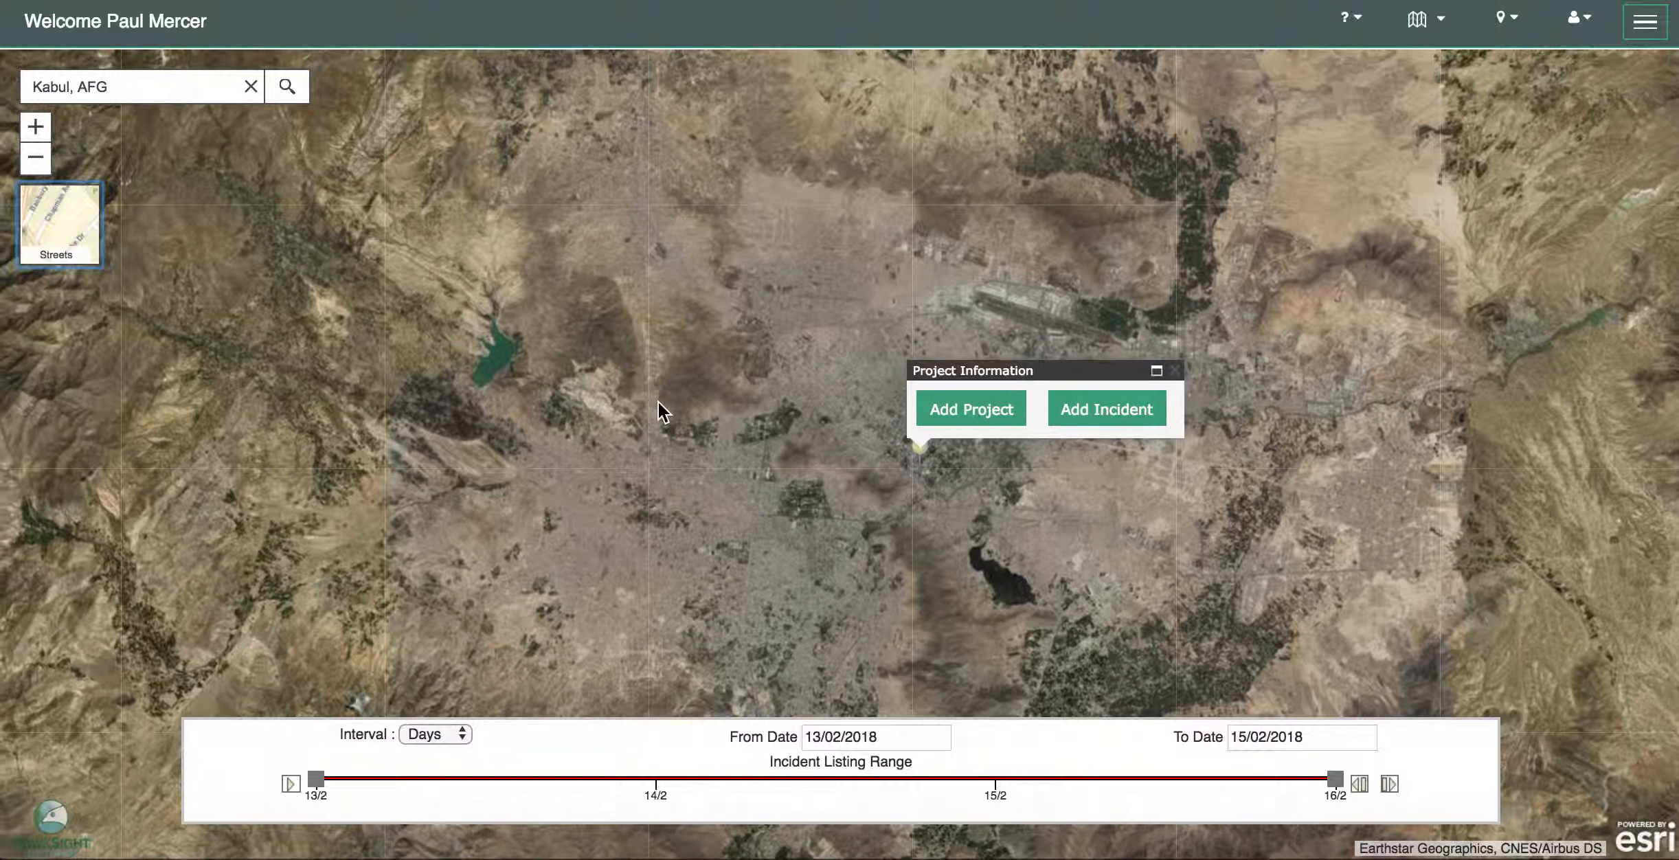
left_click(38, 131)
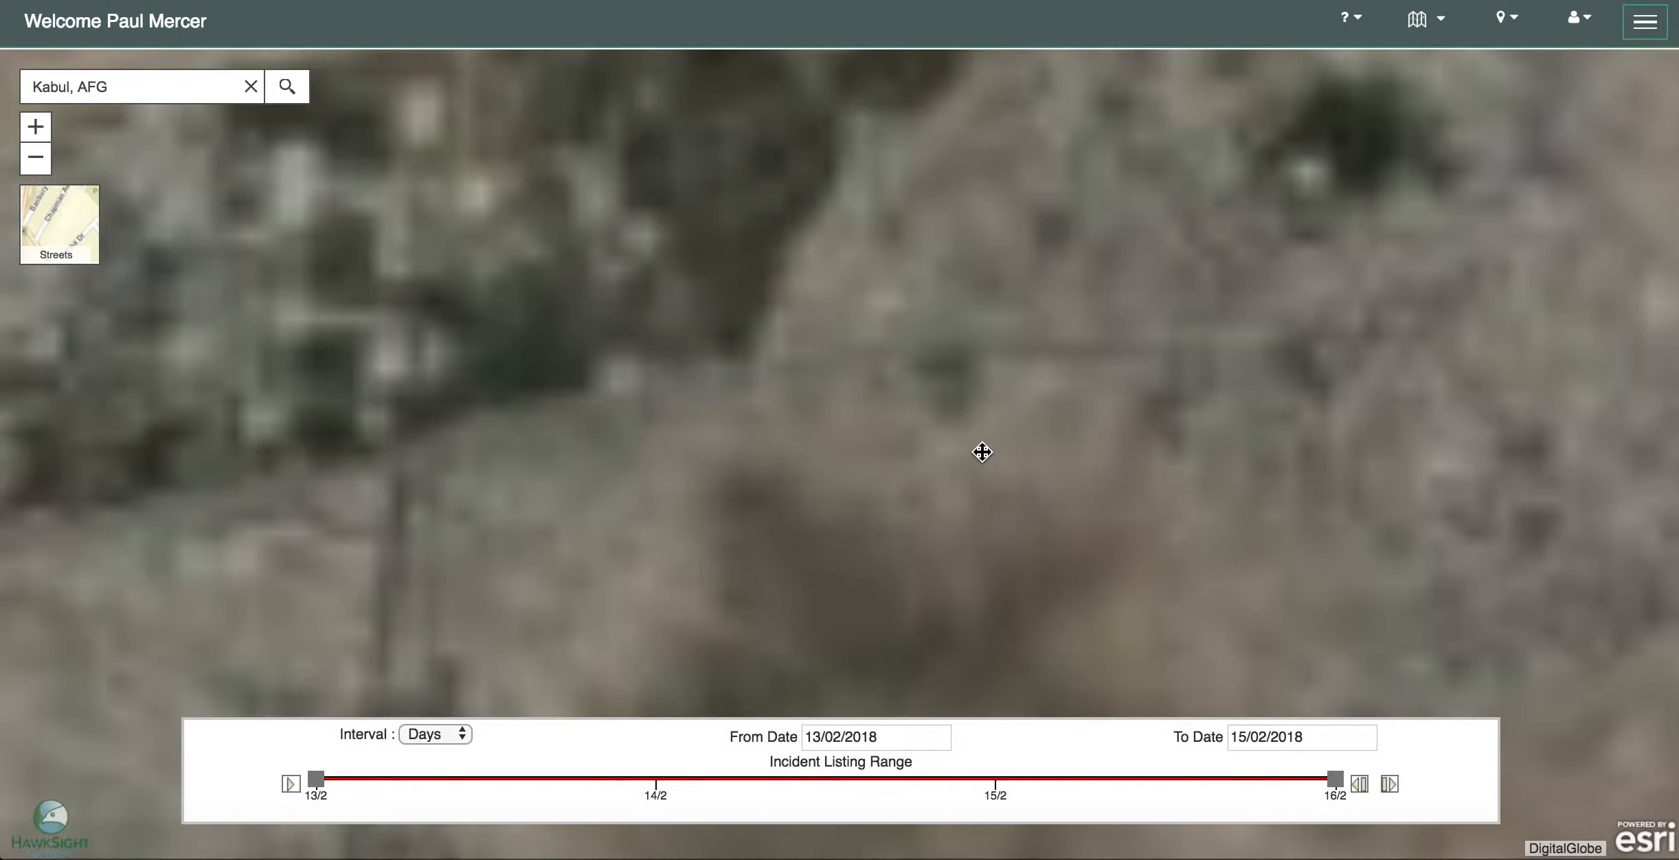
left_click_drag(500, 274, 903, 424)
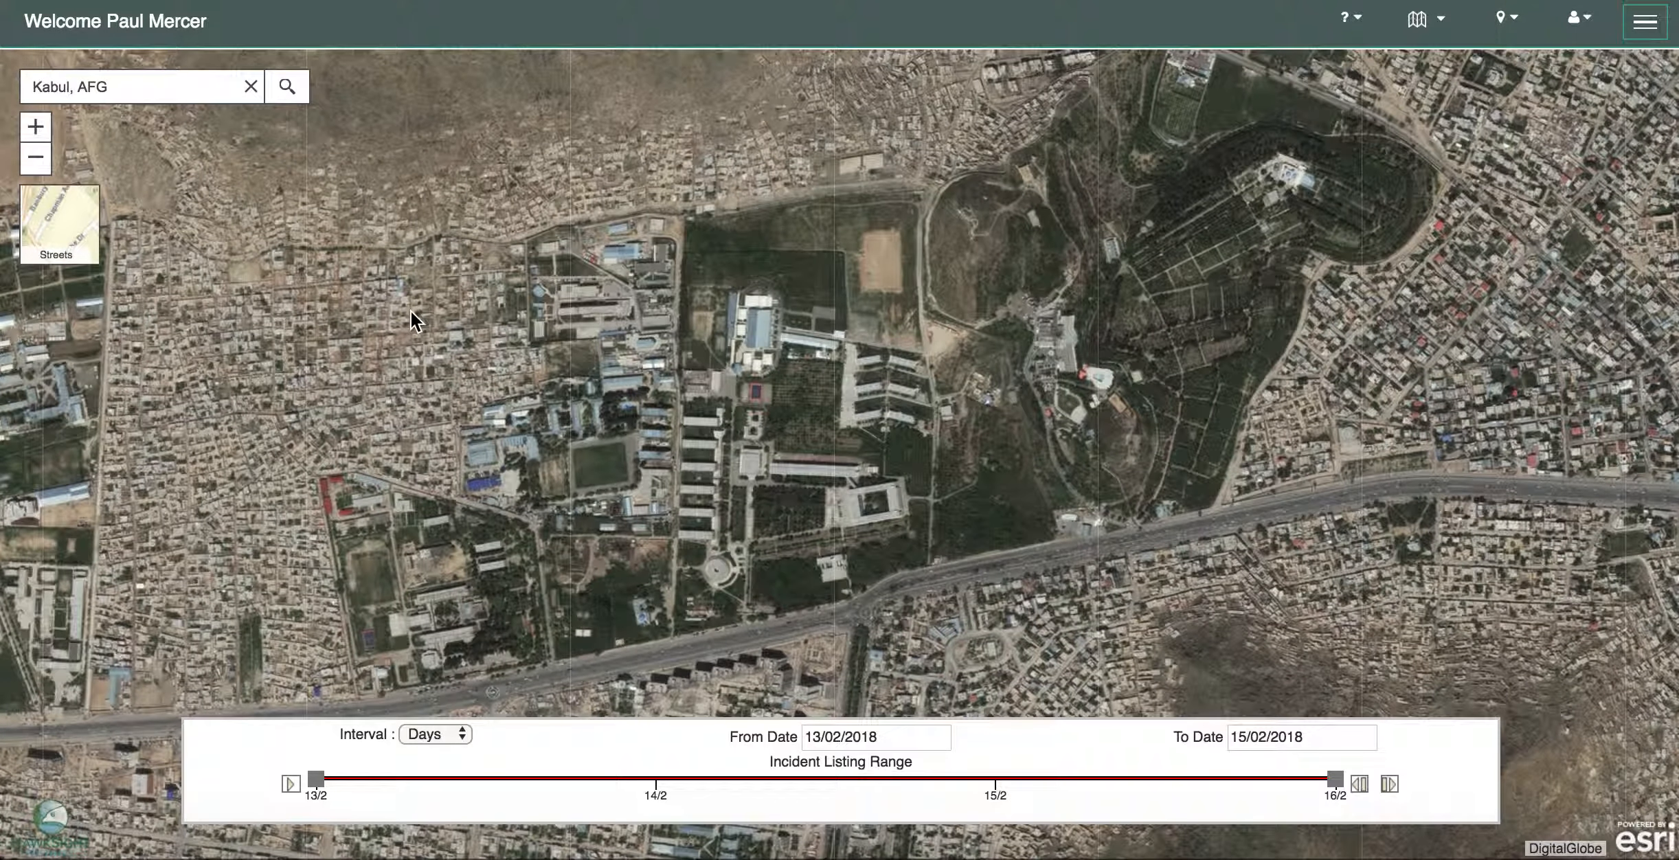
- Start a new incident at the chosen Kabul point (34.5364, 69.1225)
left_click(36, 158)
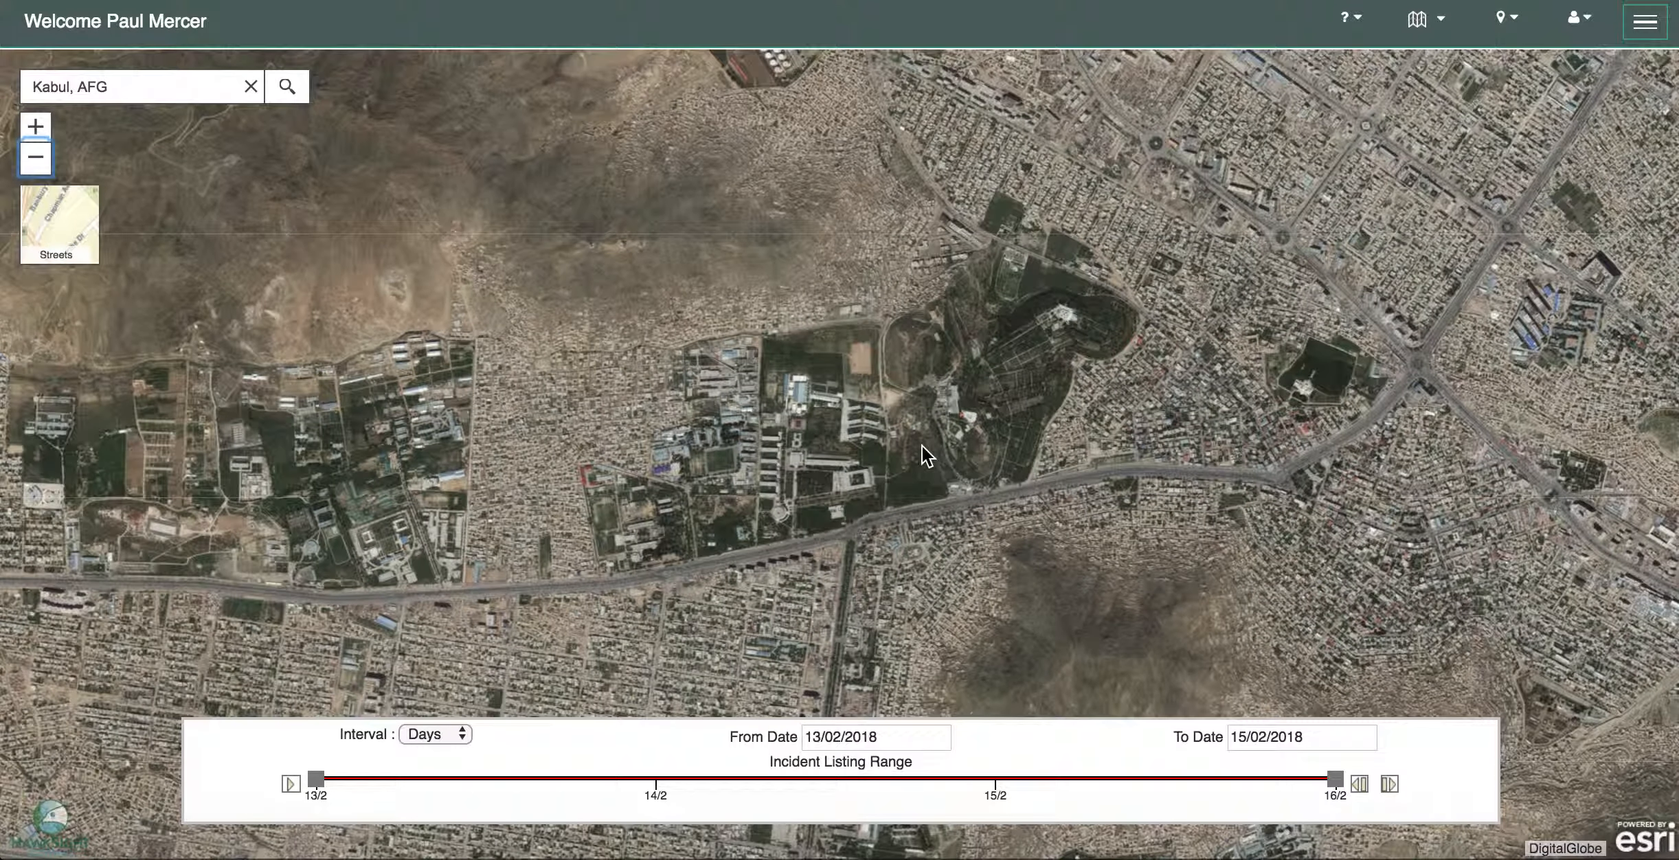
left_click_drag(921, 445, 874, 431)
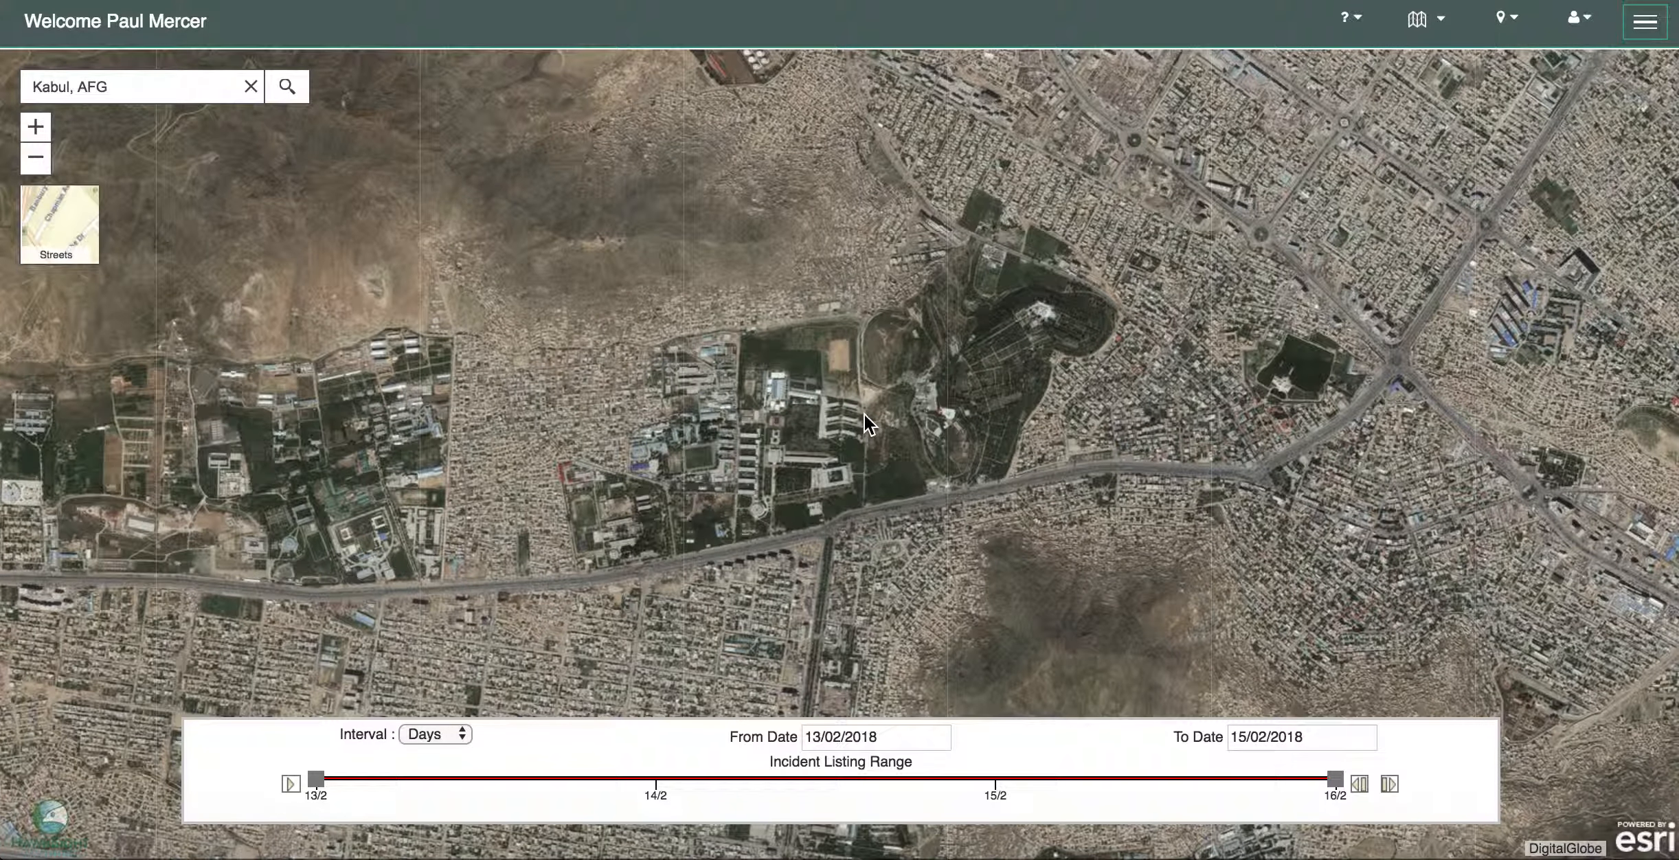
left_click(863, 413)
left_click(1054, 371)
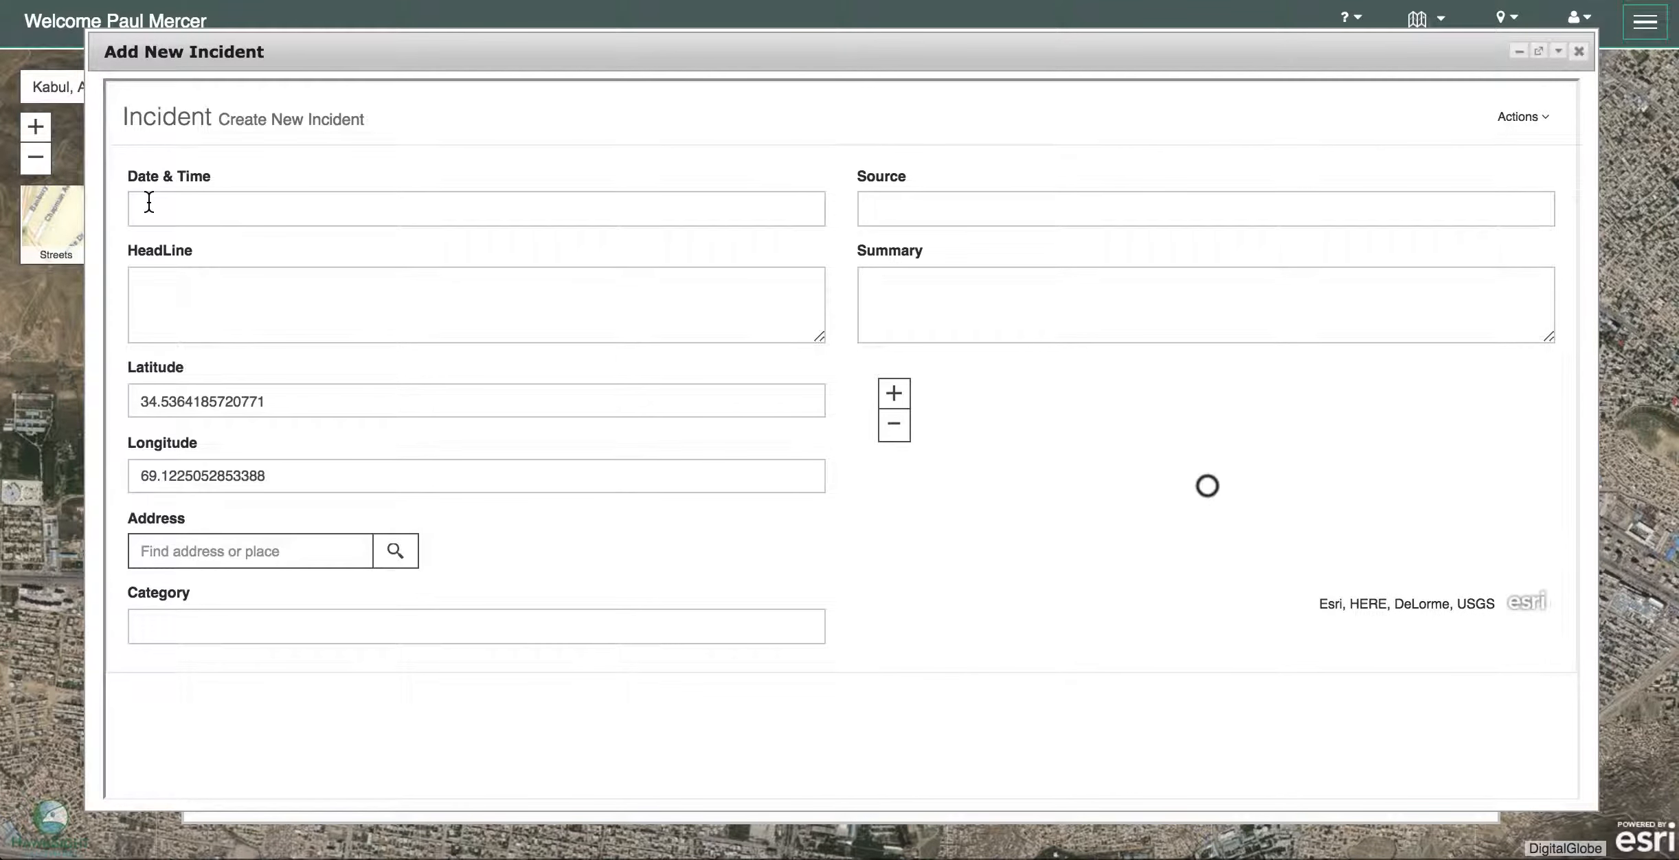
- Pick 22 January 2018 and step the hour back so Date & Time reads 01/21/2018 11:00 PM
left_click(149, 201)
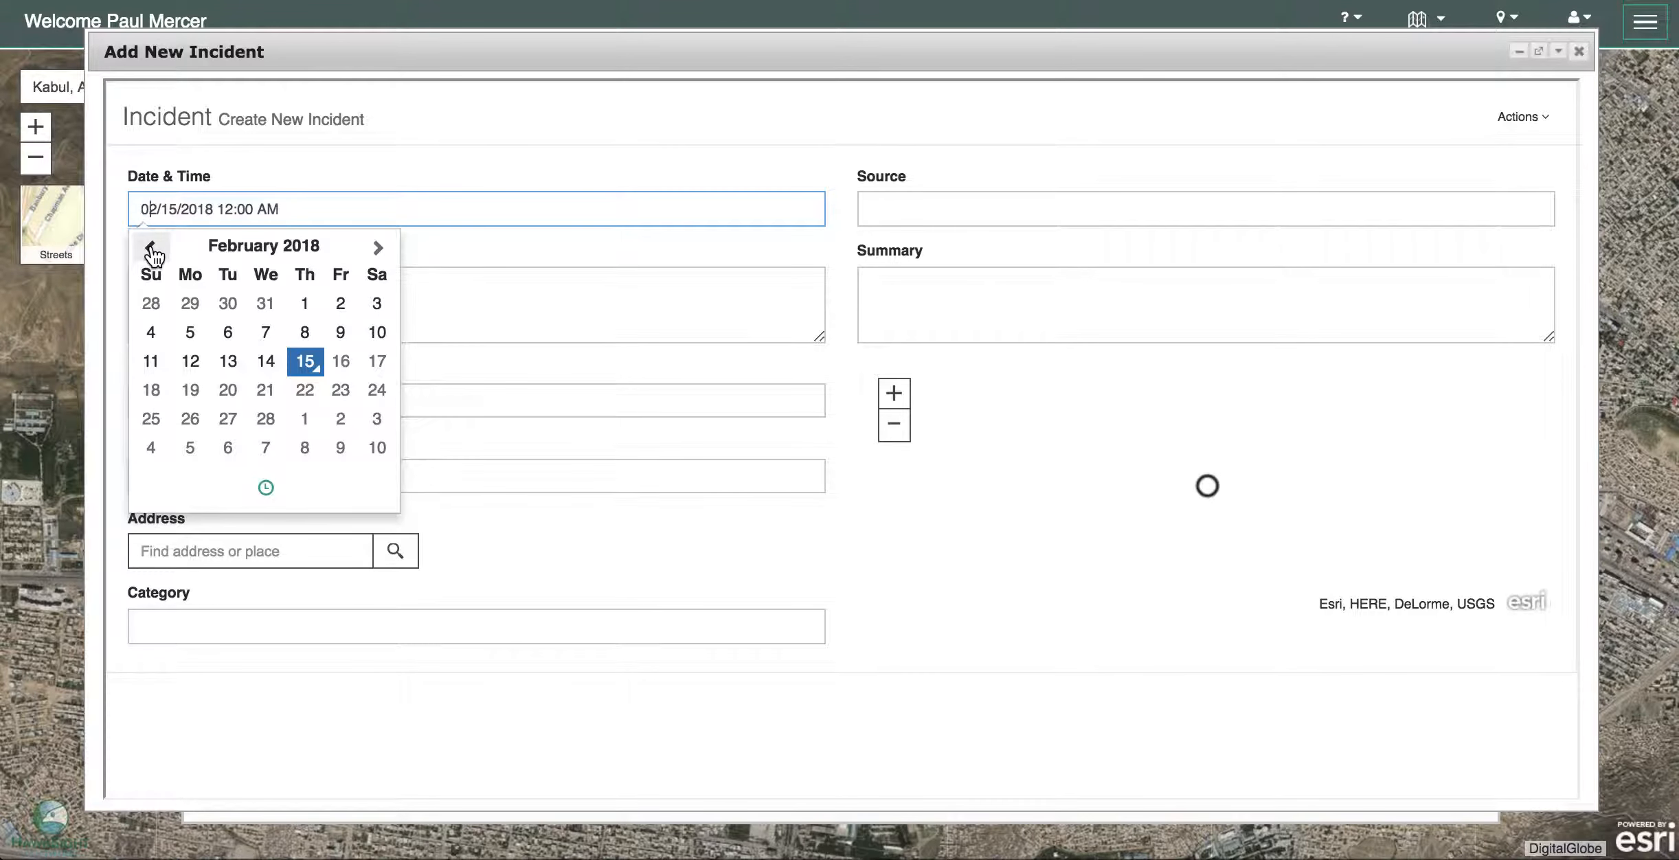
left_click(150, 249)
left_click(192, 392)
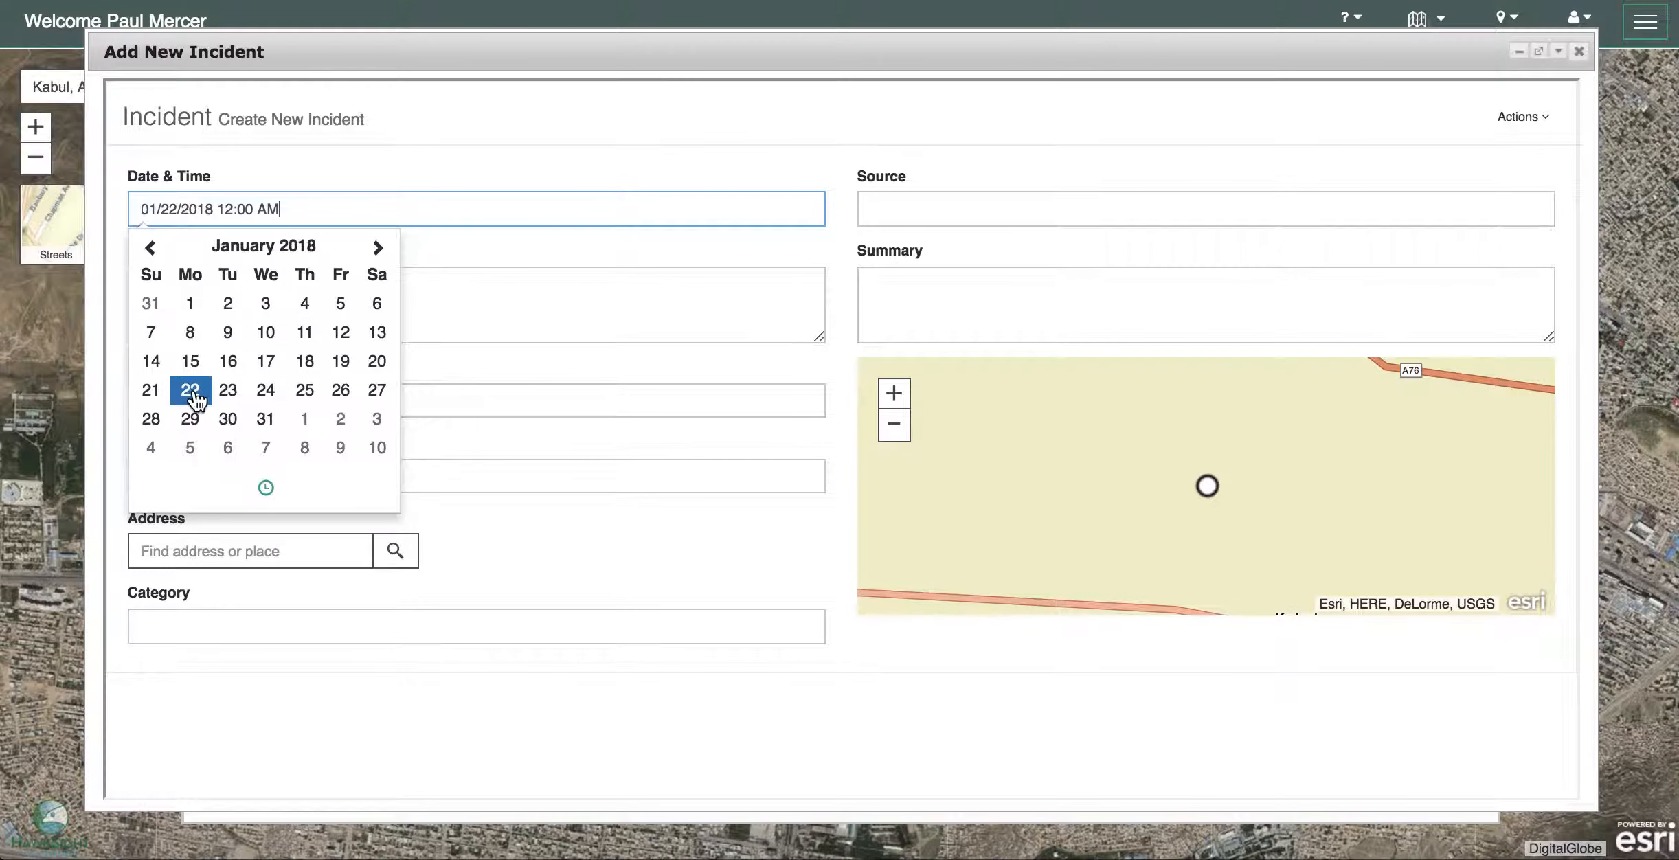
left_click(265, 484)
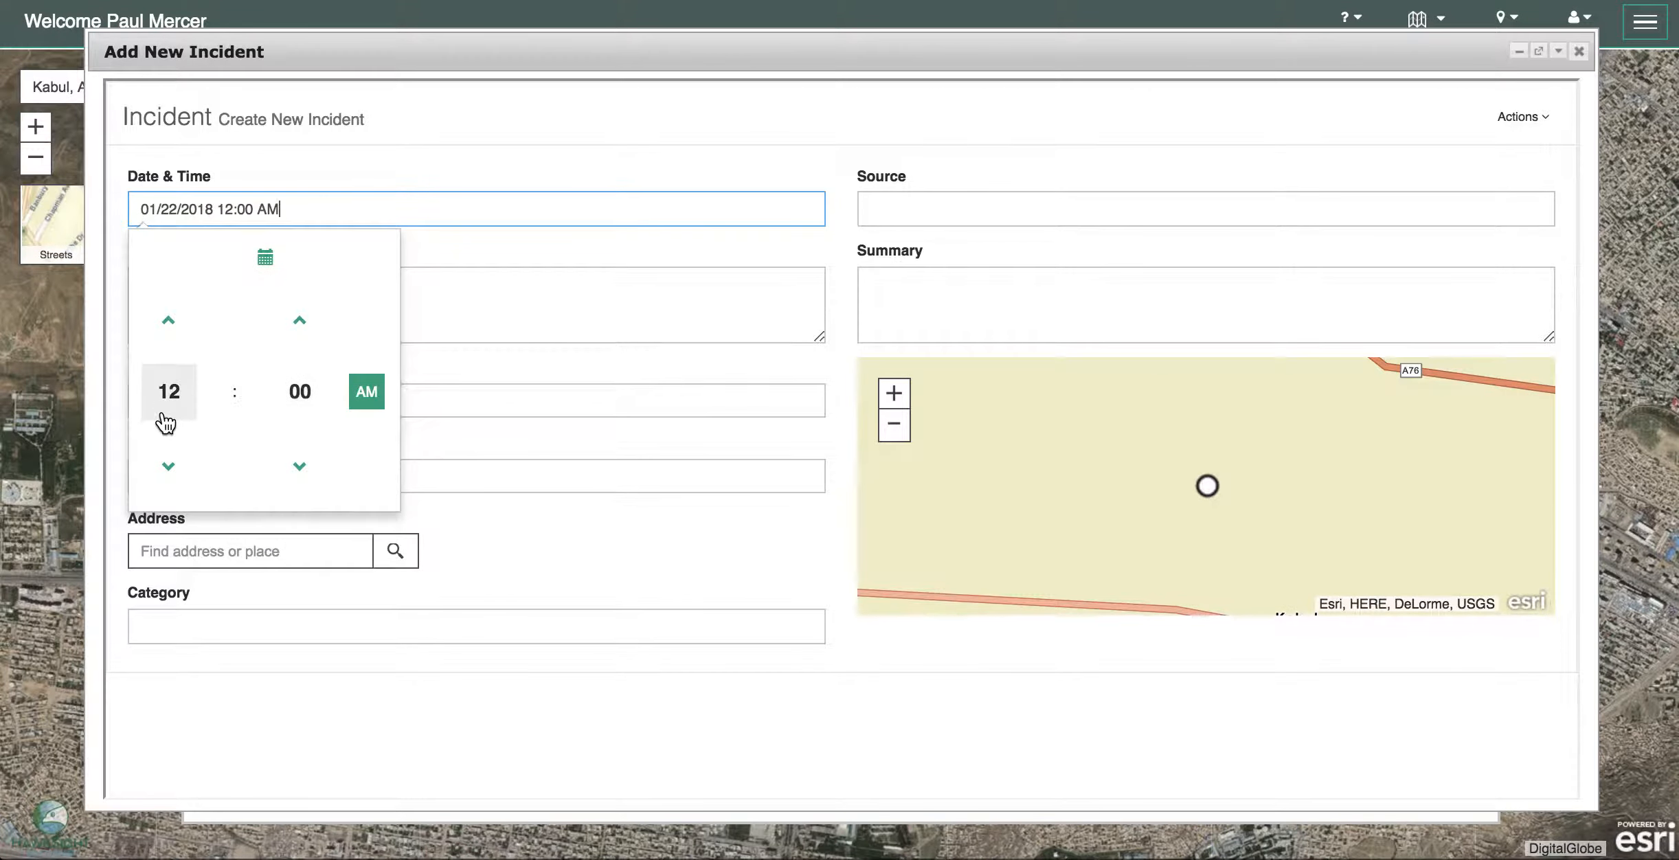
left_click(172, 473)
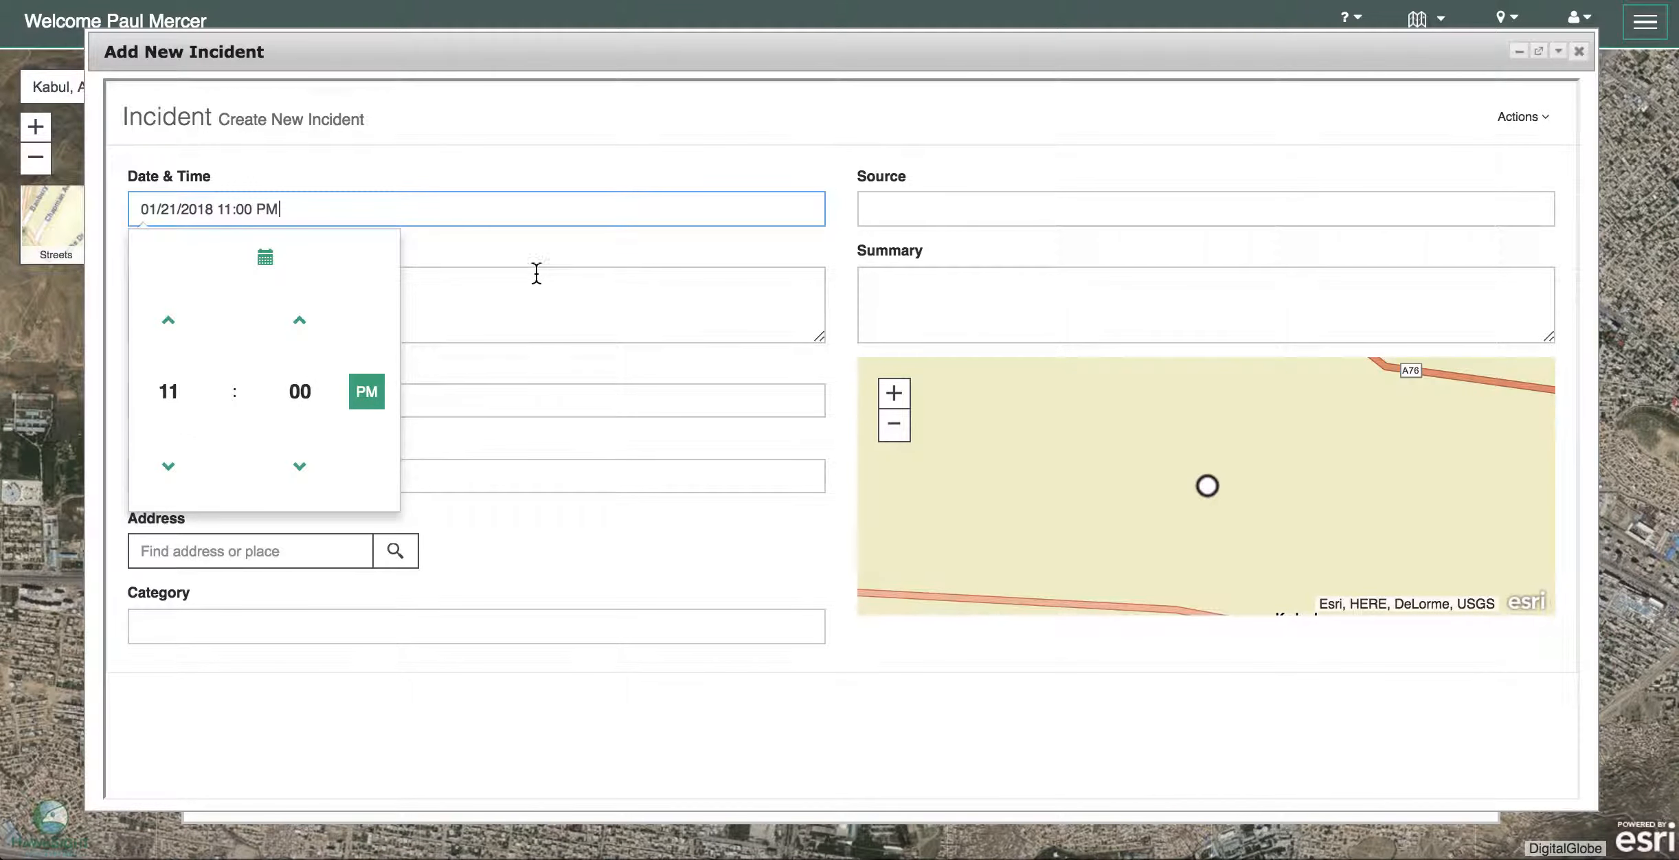
left_click(550, 250)
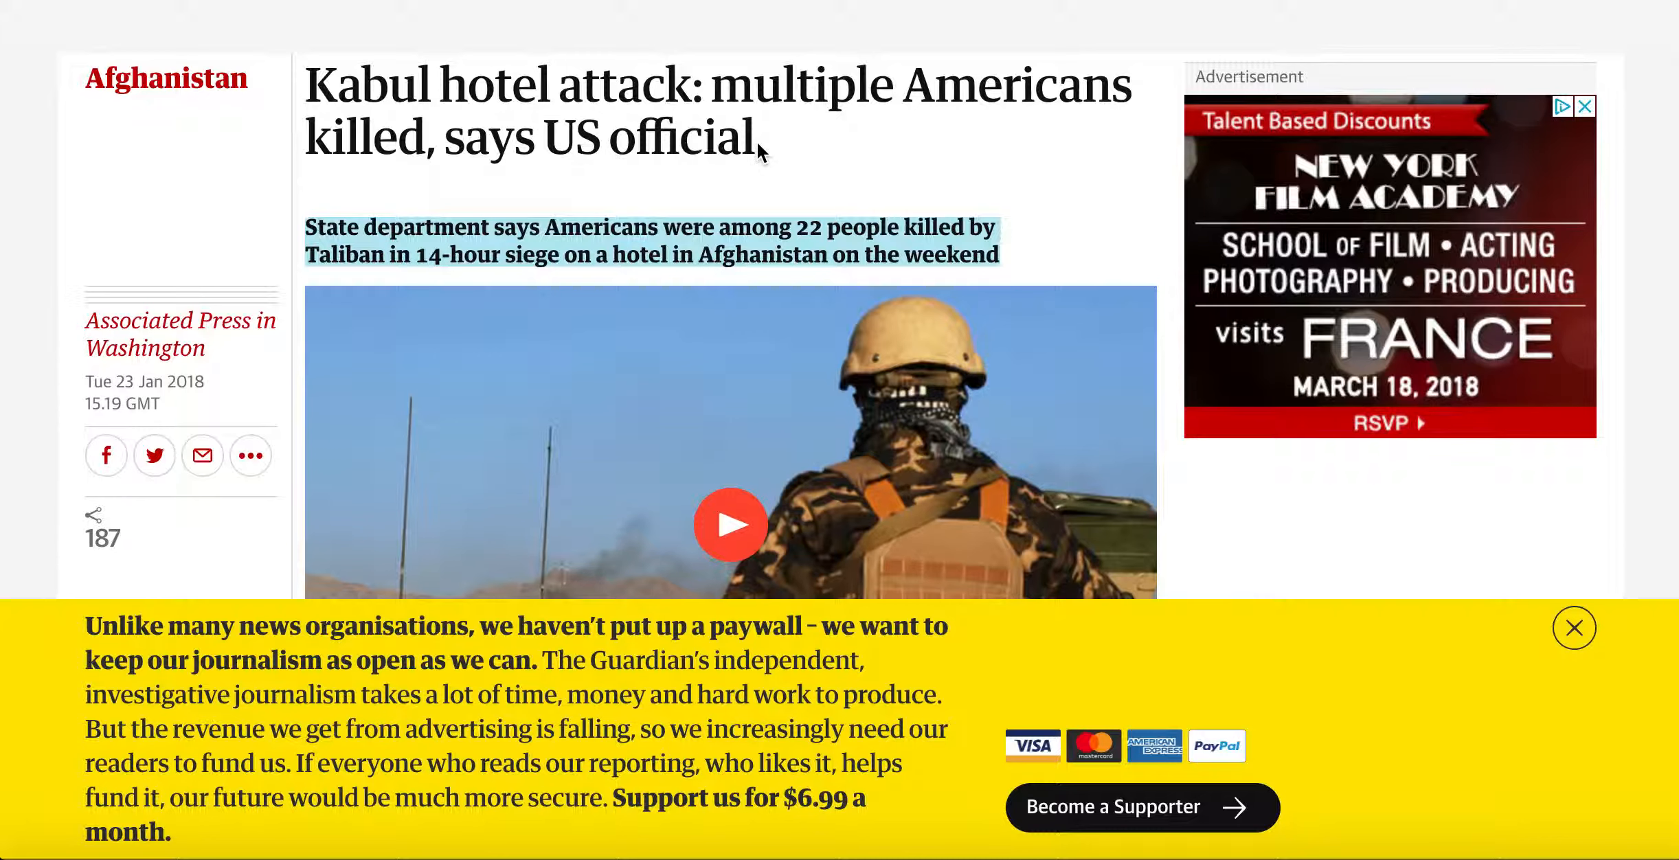
- Paste the Guardian headline 'Kabul hotel attack: multiple Americans killed, says US official' into HeadLine
left_click_drag(757, 140, 316, 71)
right_click(318, 70)
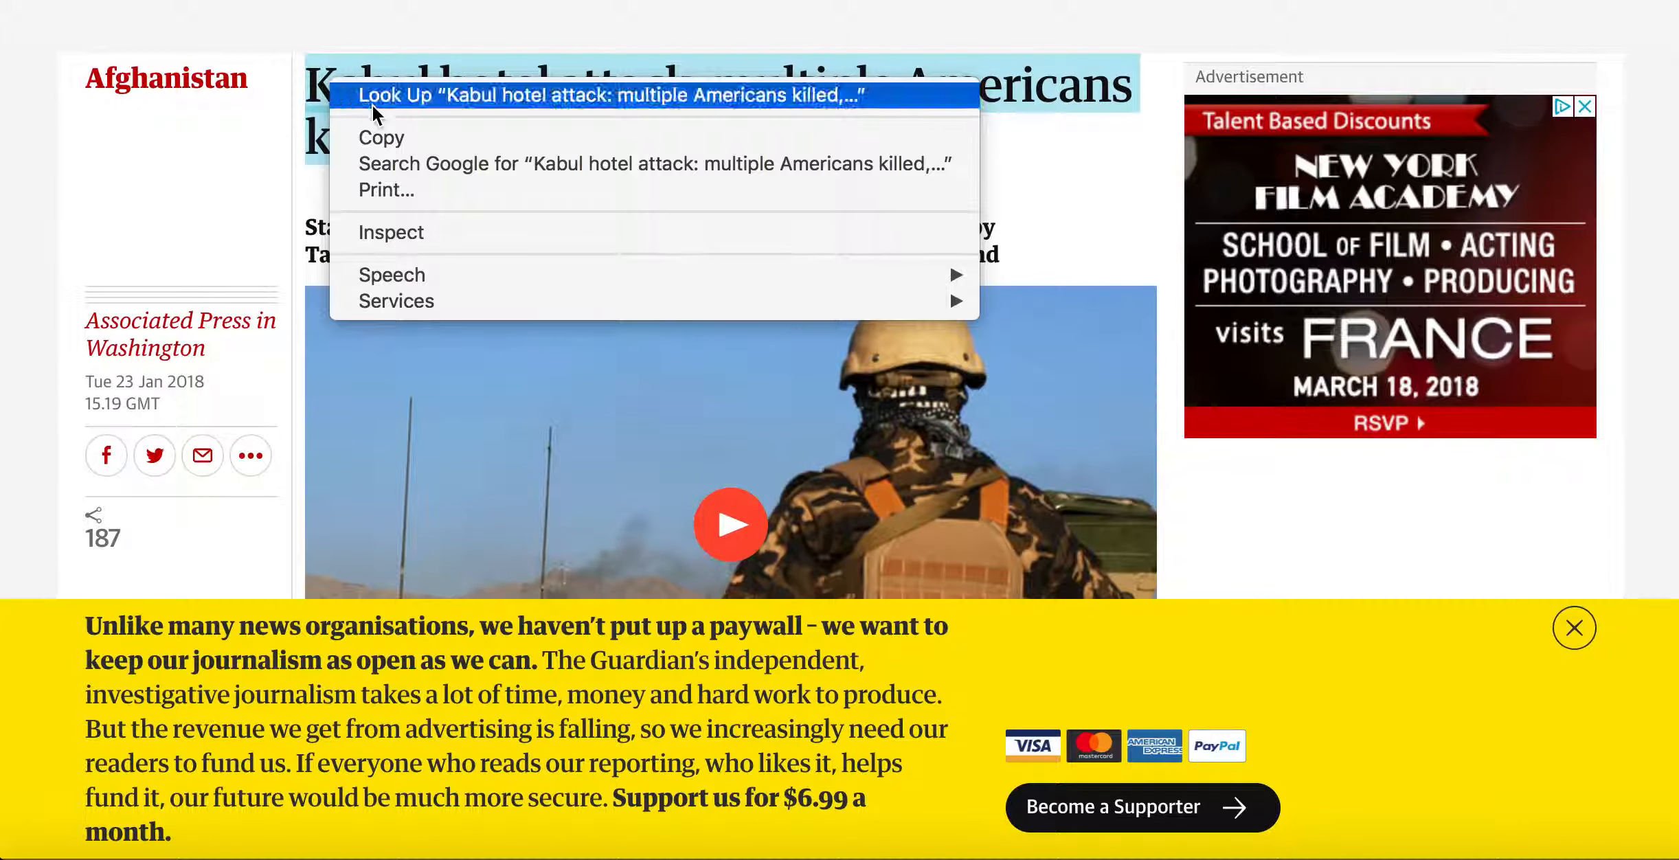
left_click(363, 134)
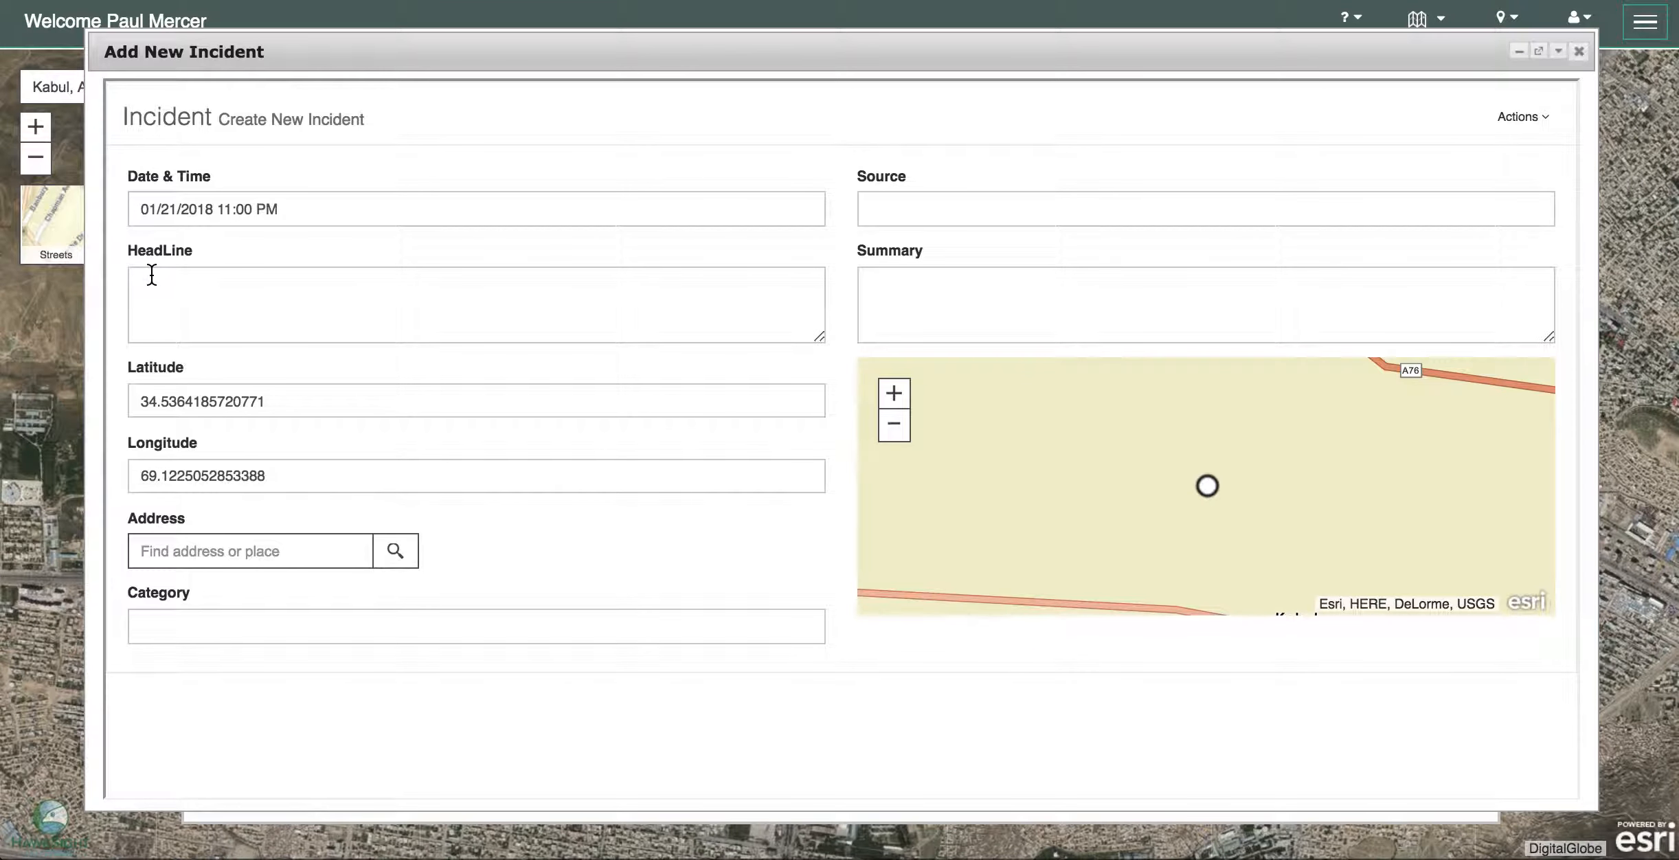
left_click(147, 281)
right_click(151, 275)
left_click(258, 413)
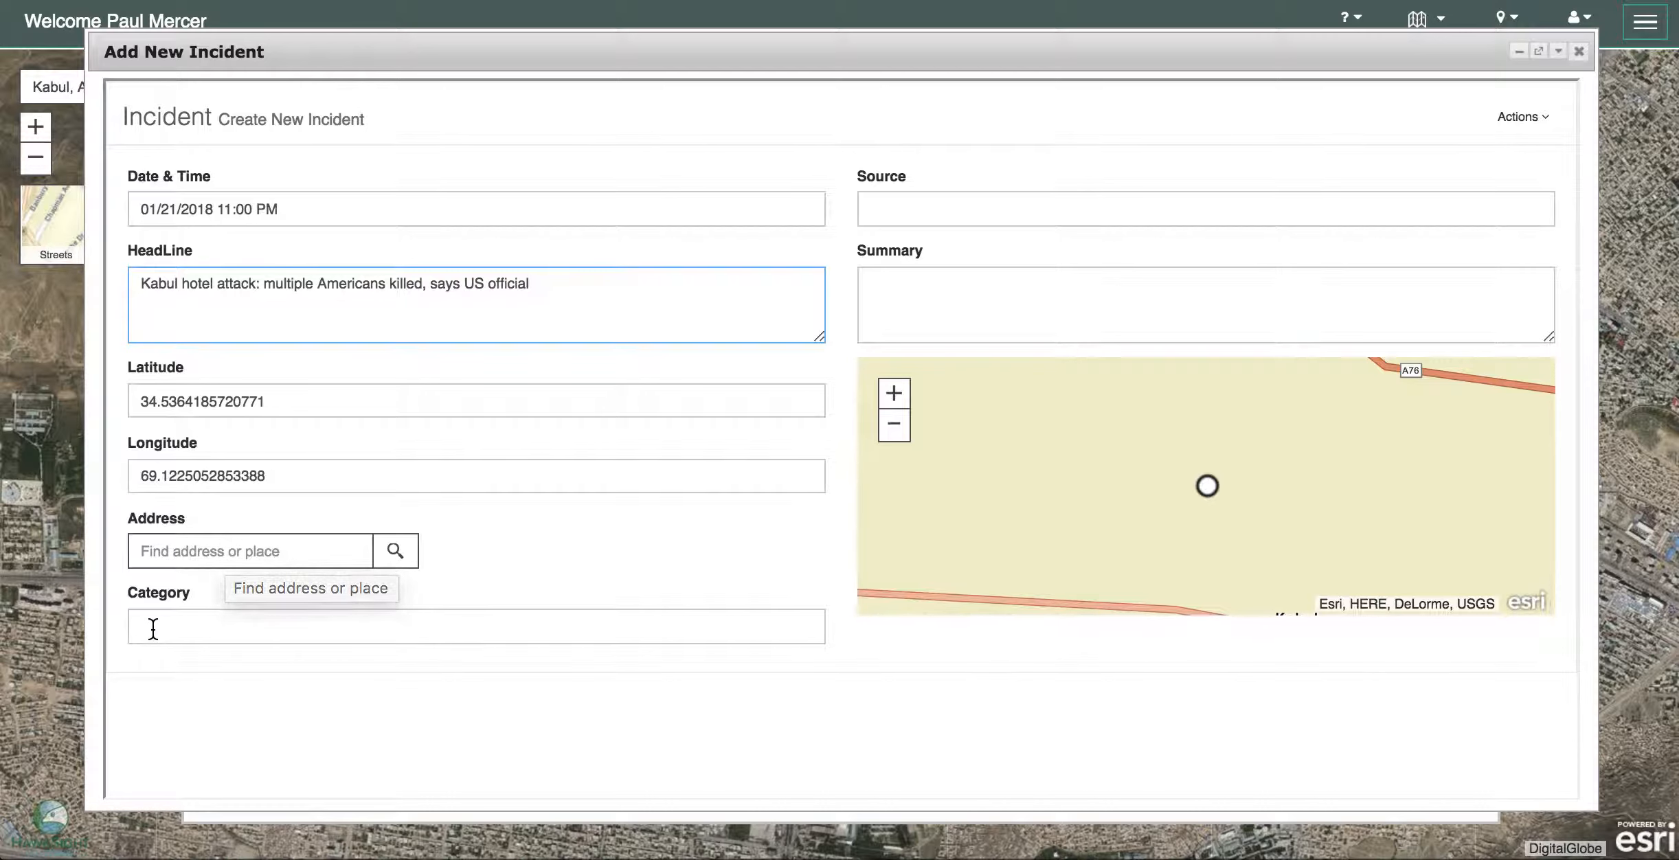
- Enter 'Armed Attack' as Category and paste the Guardian article URL into Source
left_click(185, 639)
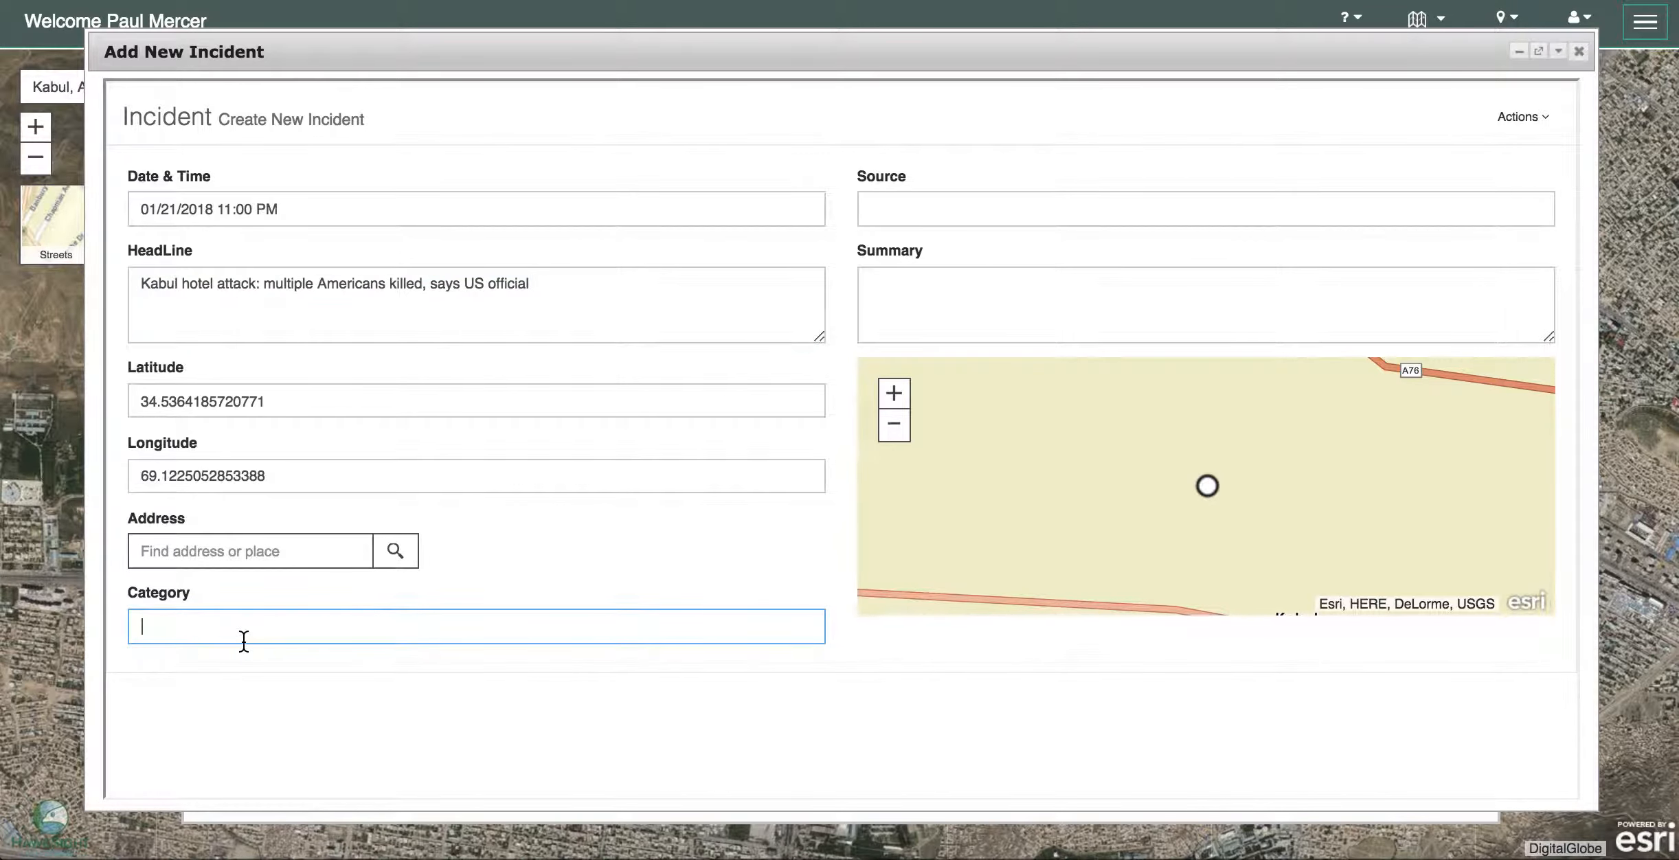
type("Armed At")
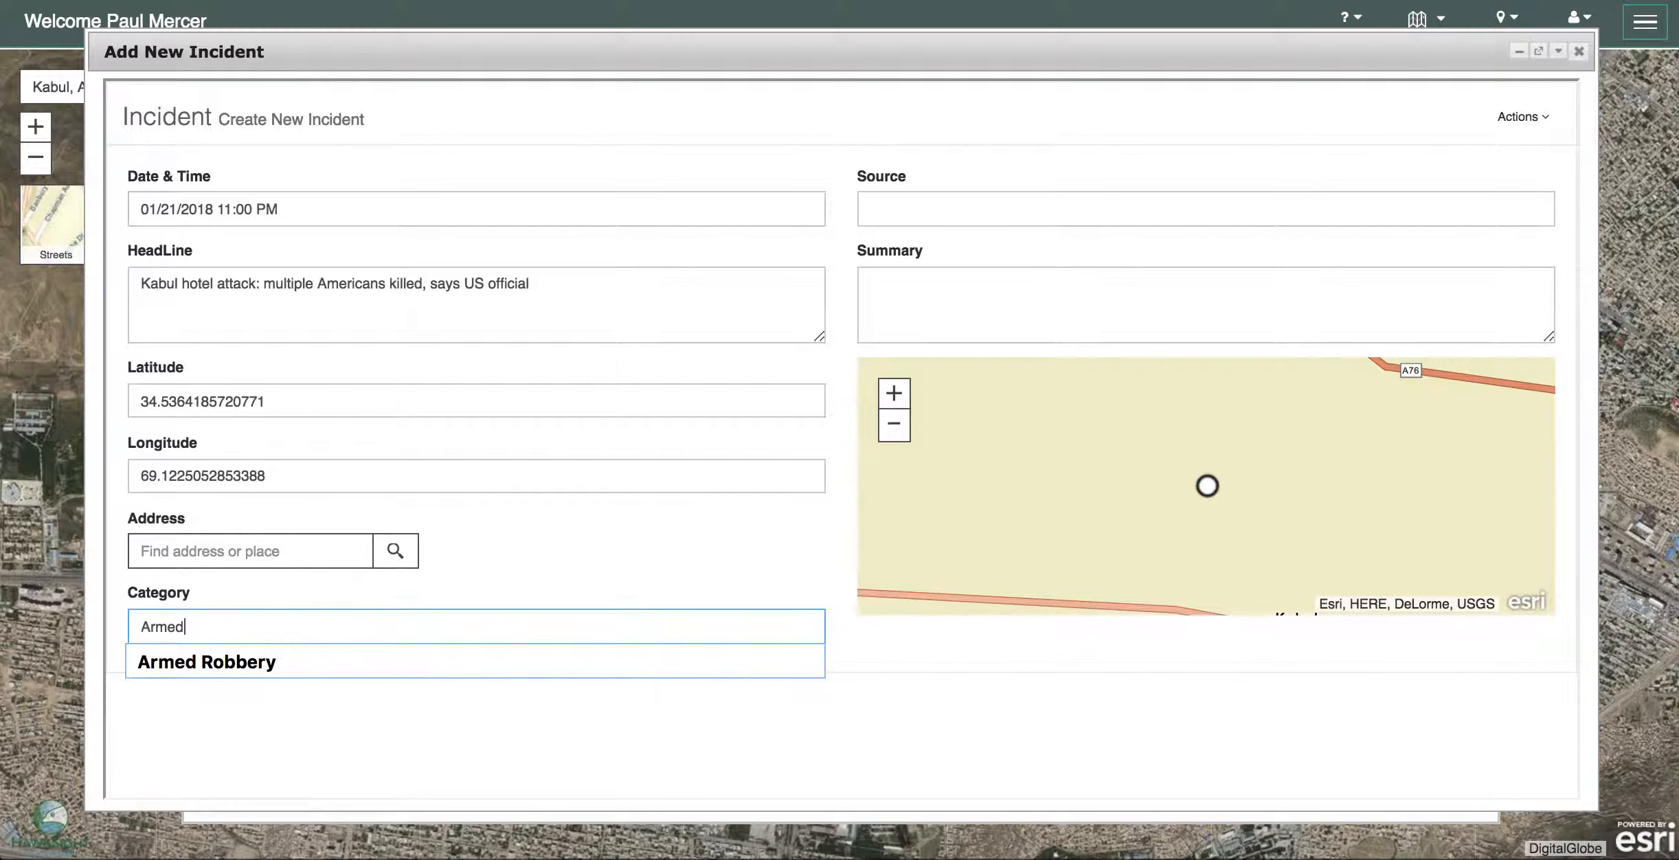
type("tack")
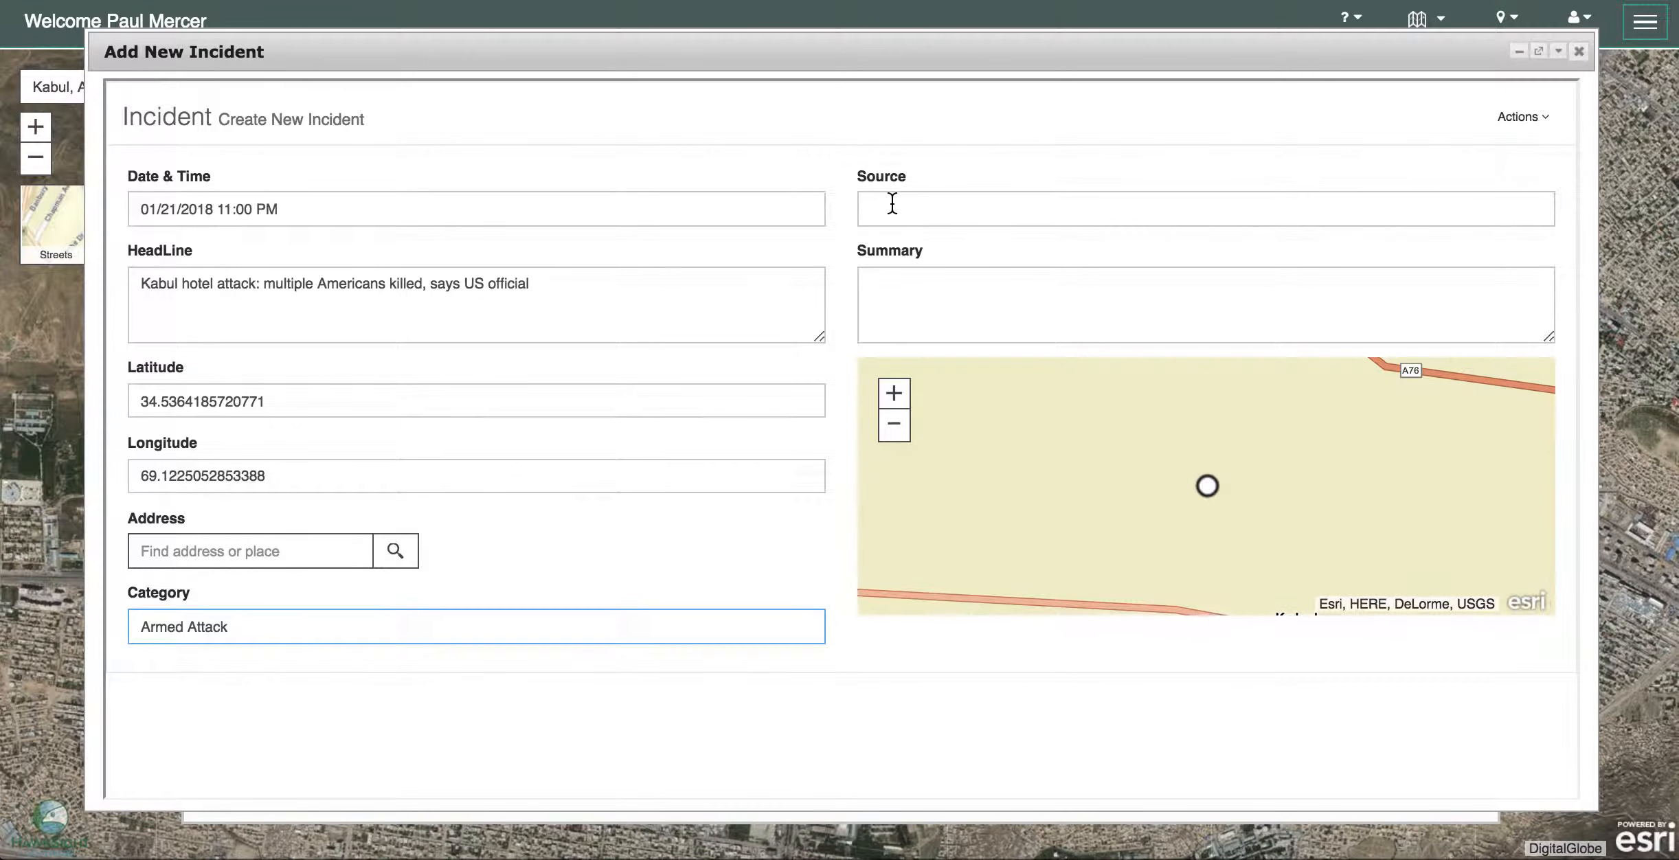
right_click(886, 209)
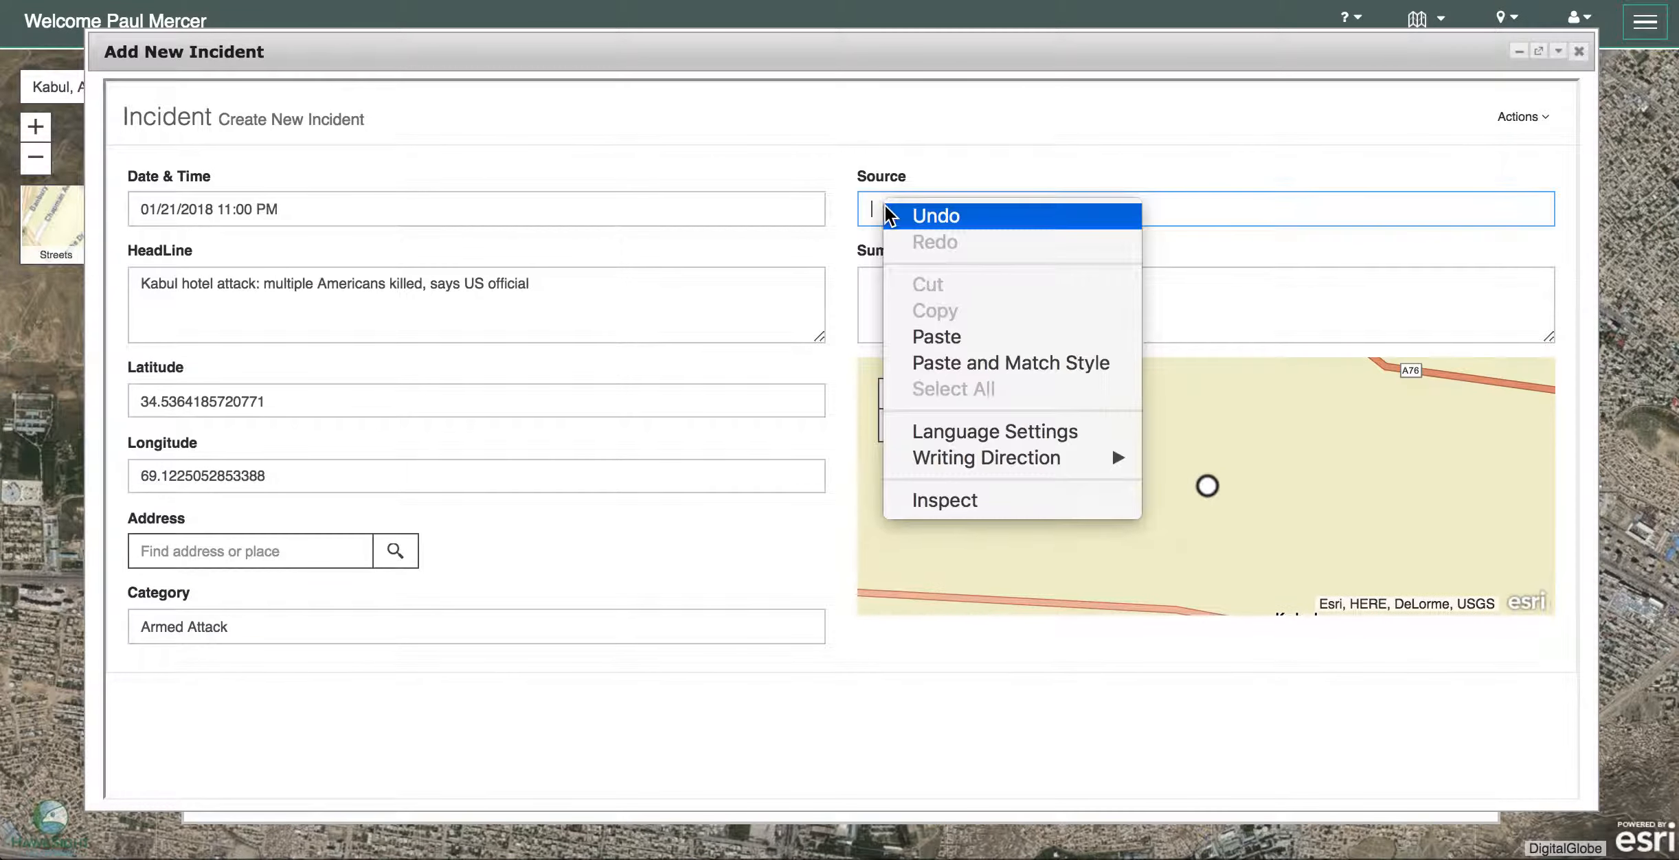
left_click(1030, 336)
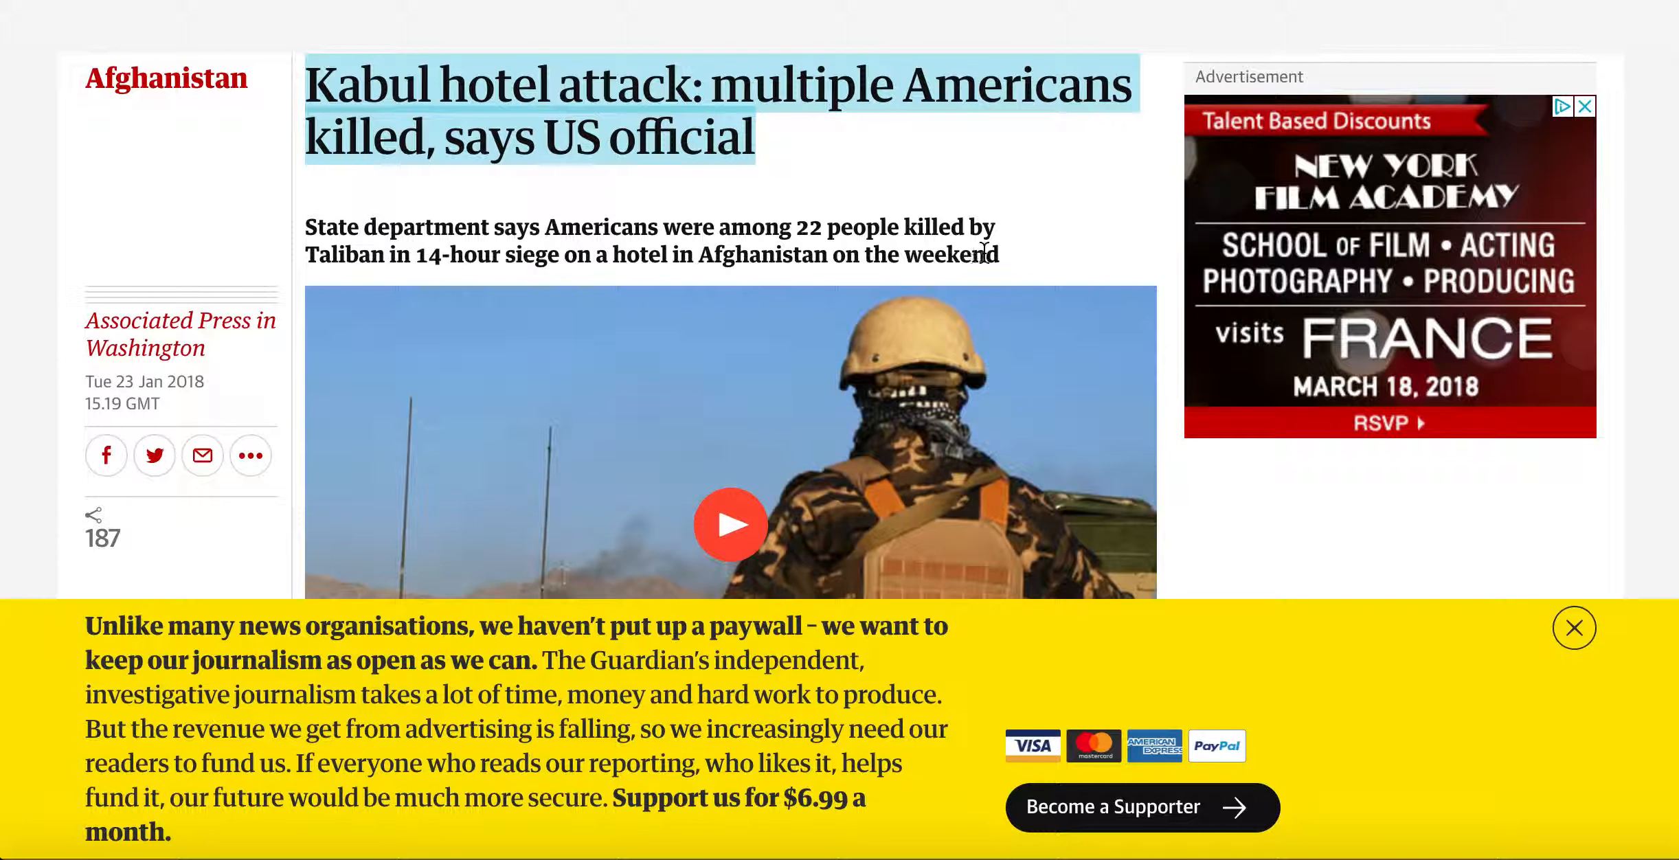
left_click_drag(984, 253, 305, 230)
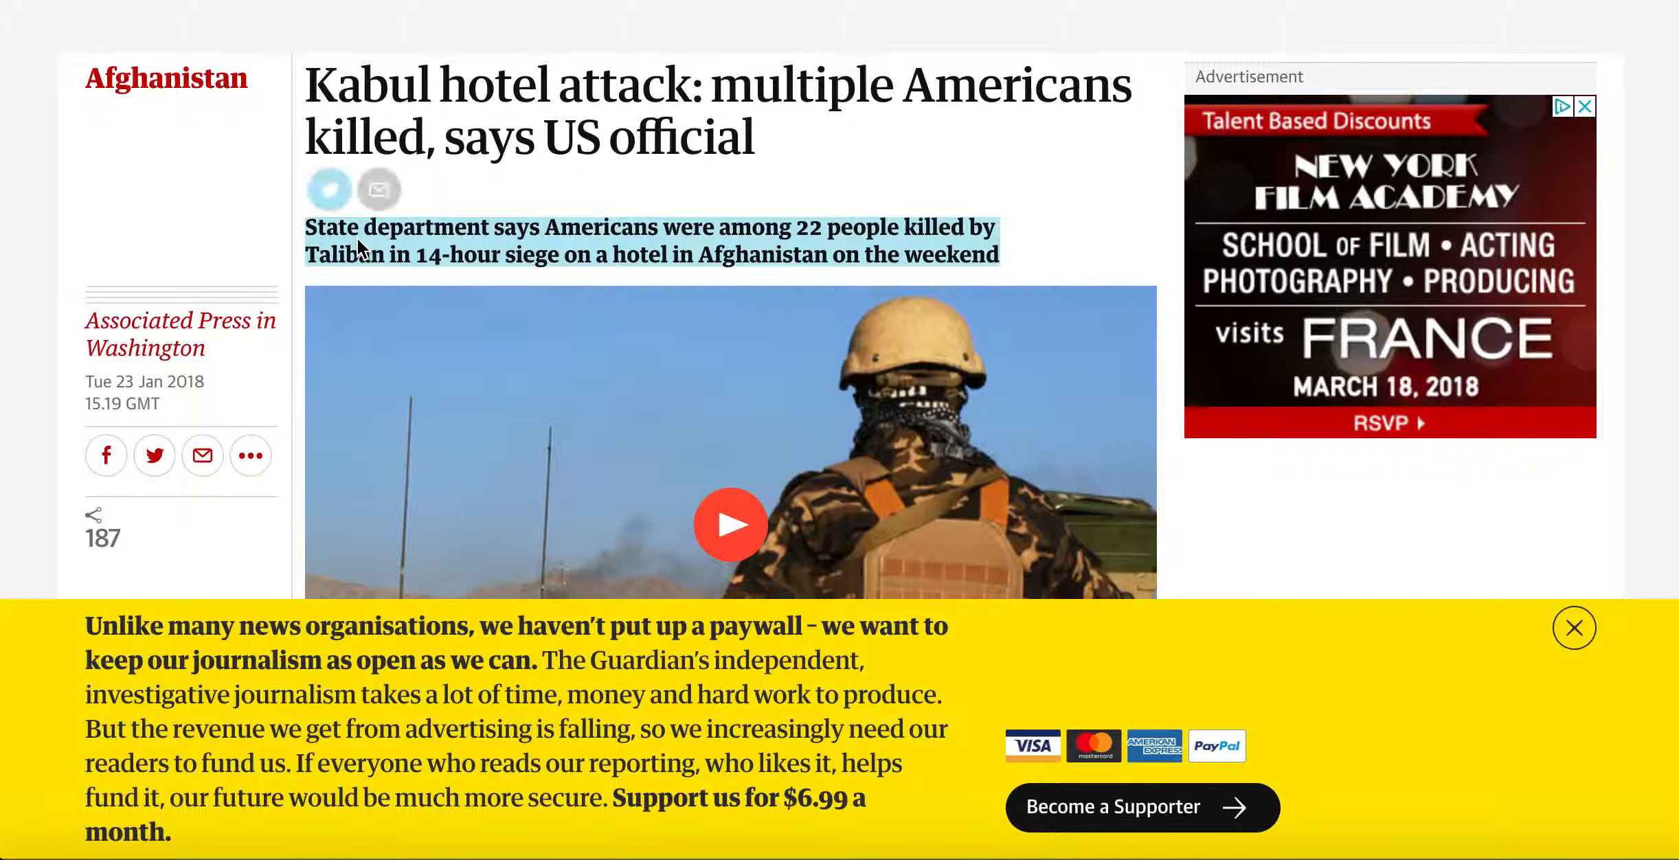
- Copy the Guardian standfirst about 22 people killed and return to the form's Summary box
left_click(356, 238)
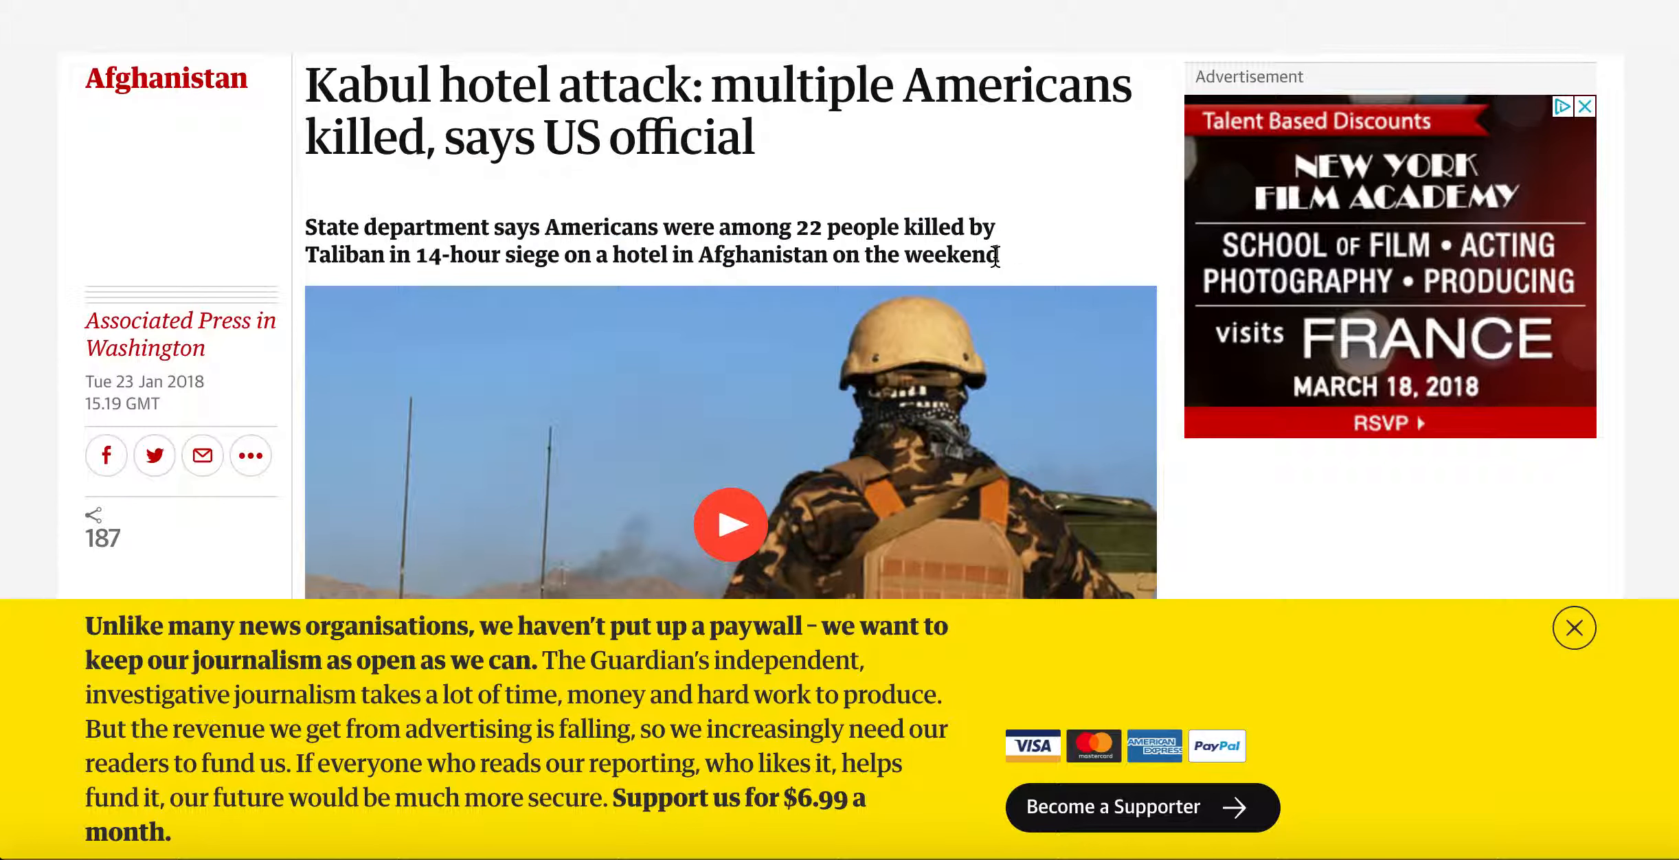
left_click_drag(995, 256, 310, 231)
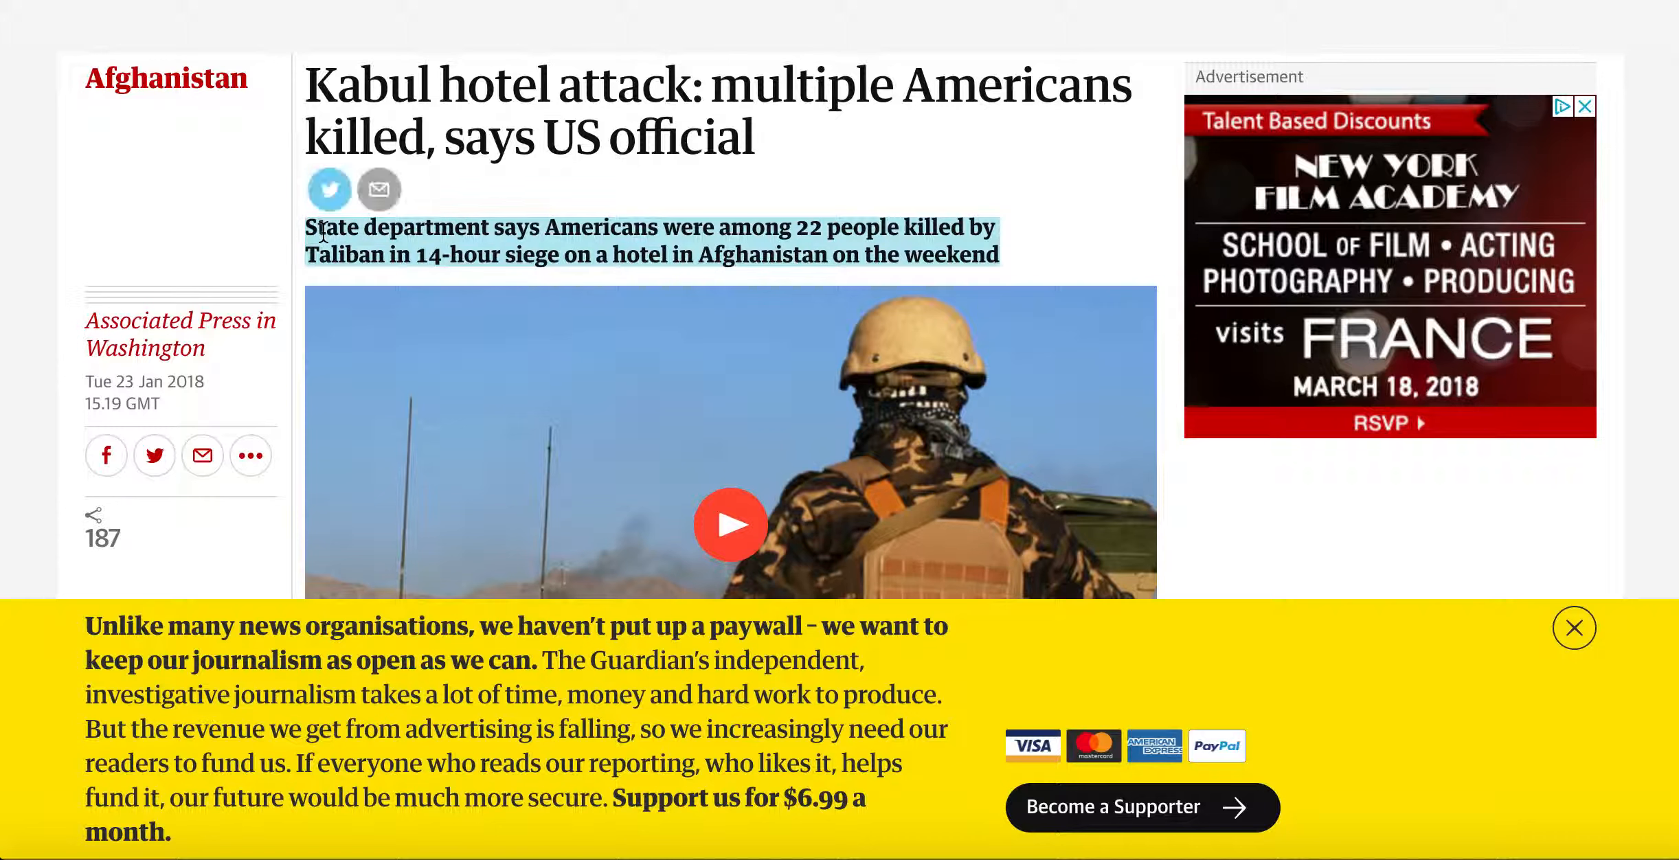
right_click(322, 230)
left_click(382, 285)
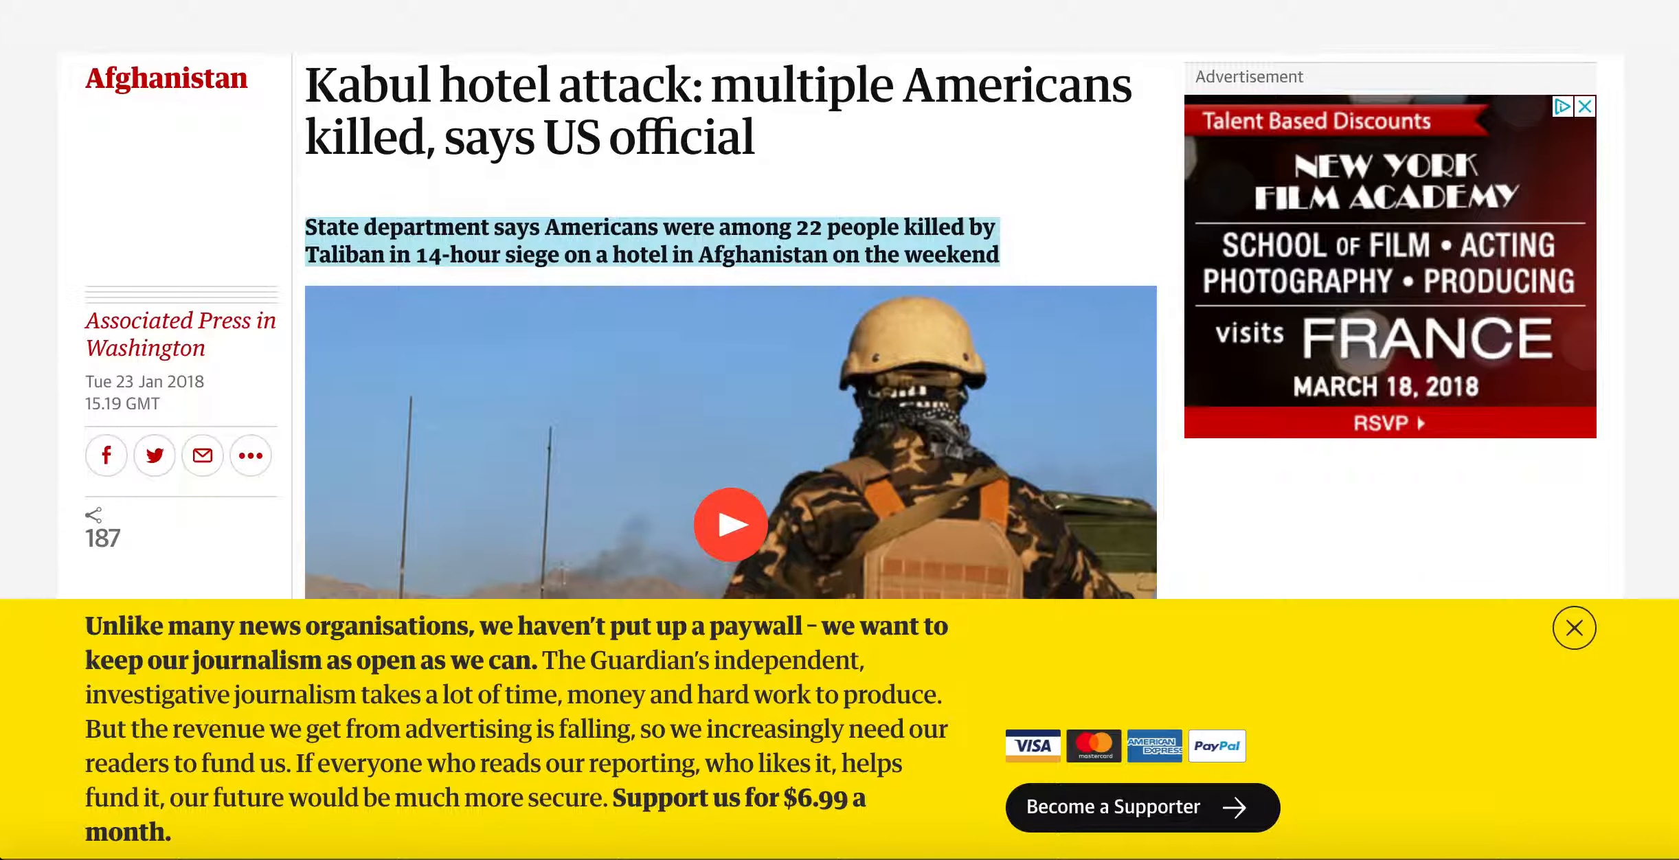
key("super+Tab")
left_click(880, 282)
- Paste the 22-killed standfirst into Summary and save the incident via Actions > Save
right_click(876, 278)
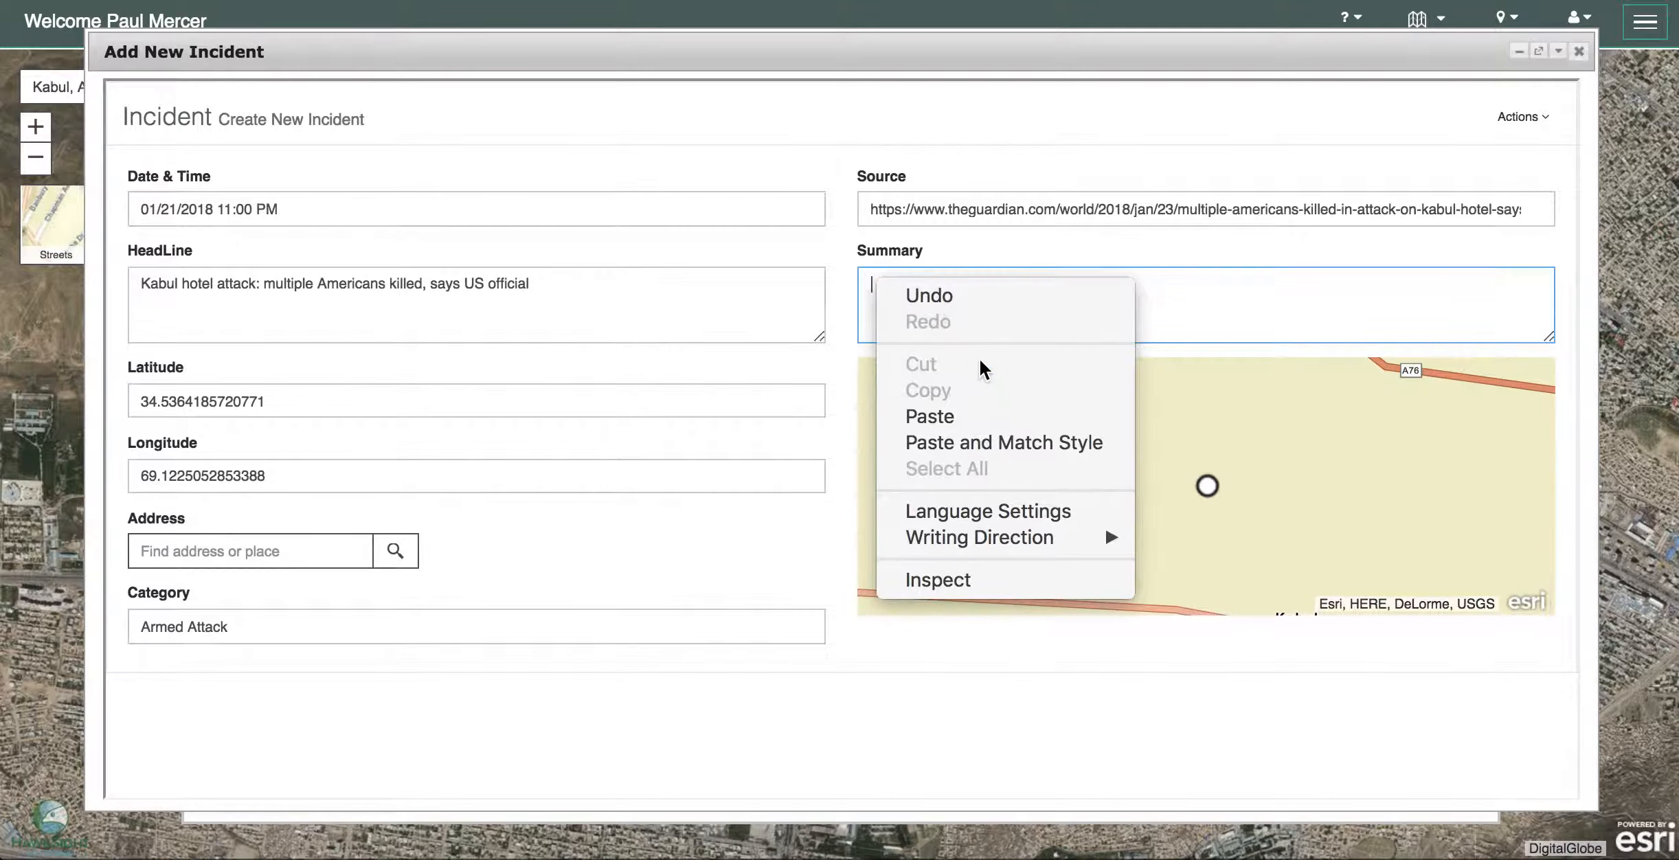
left_click(987, 416)
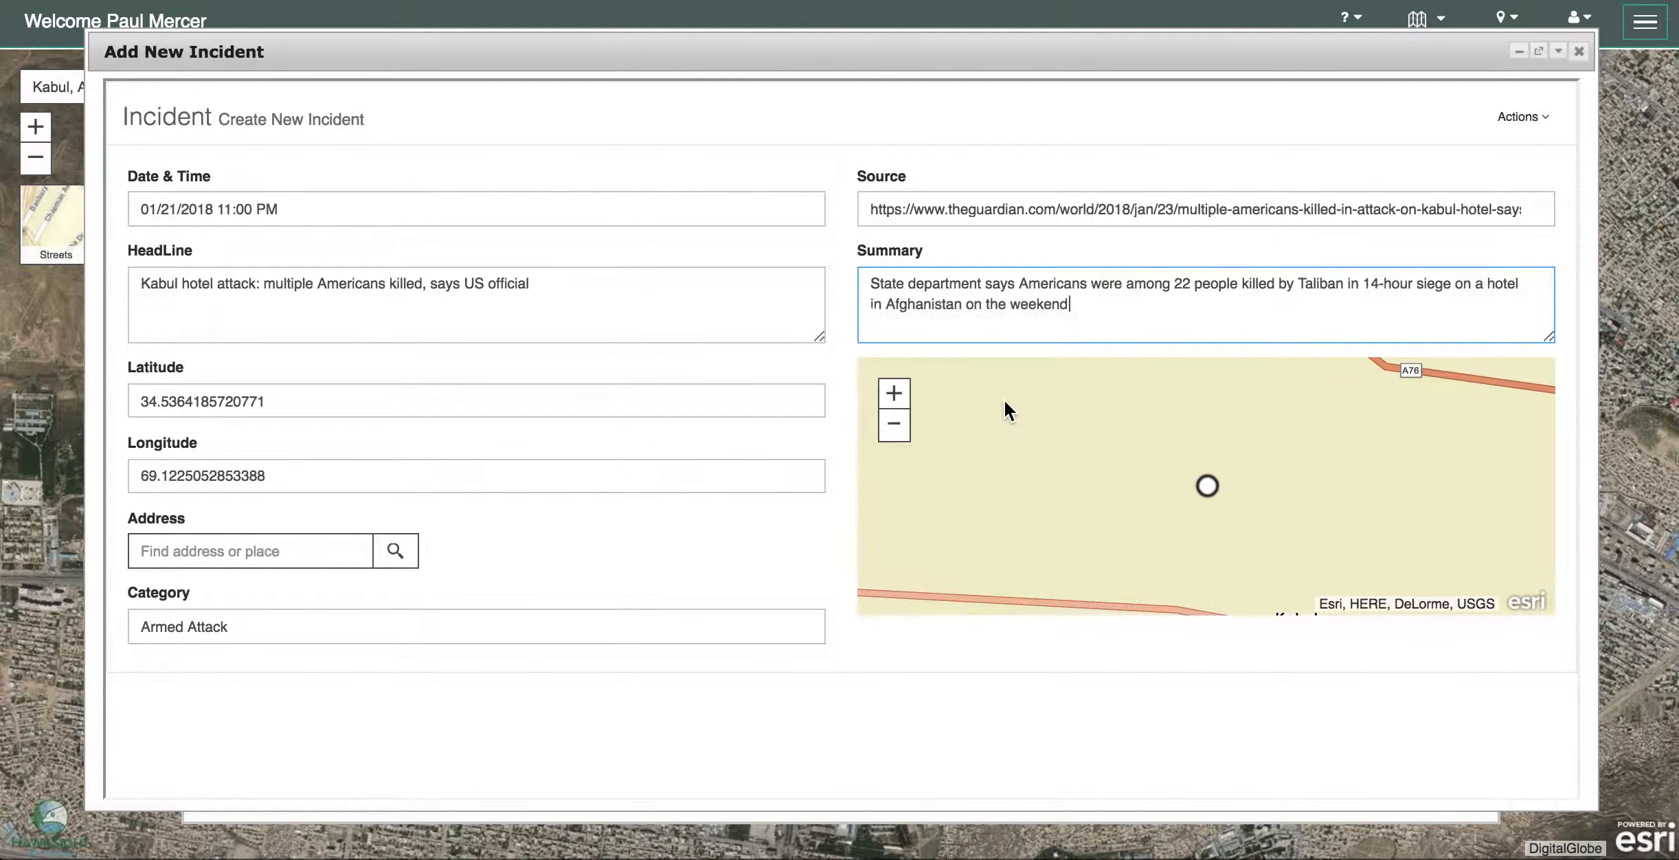
left_click(1542, 118)
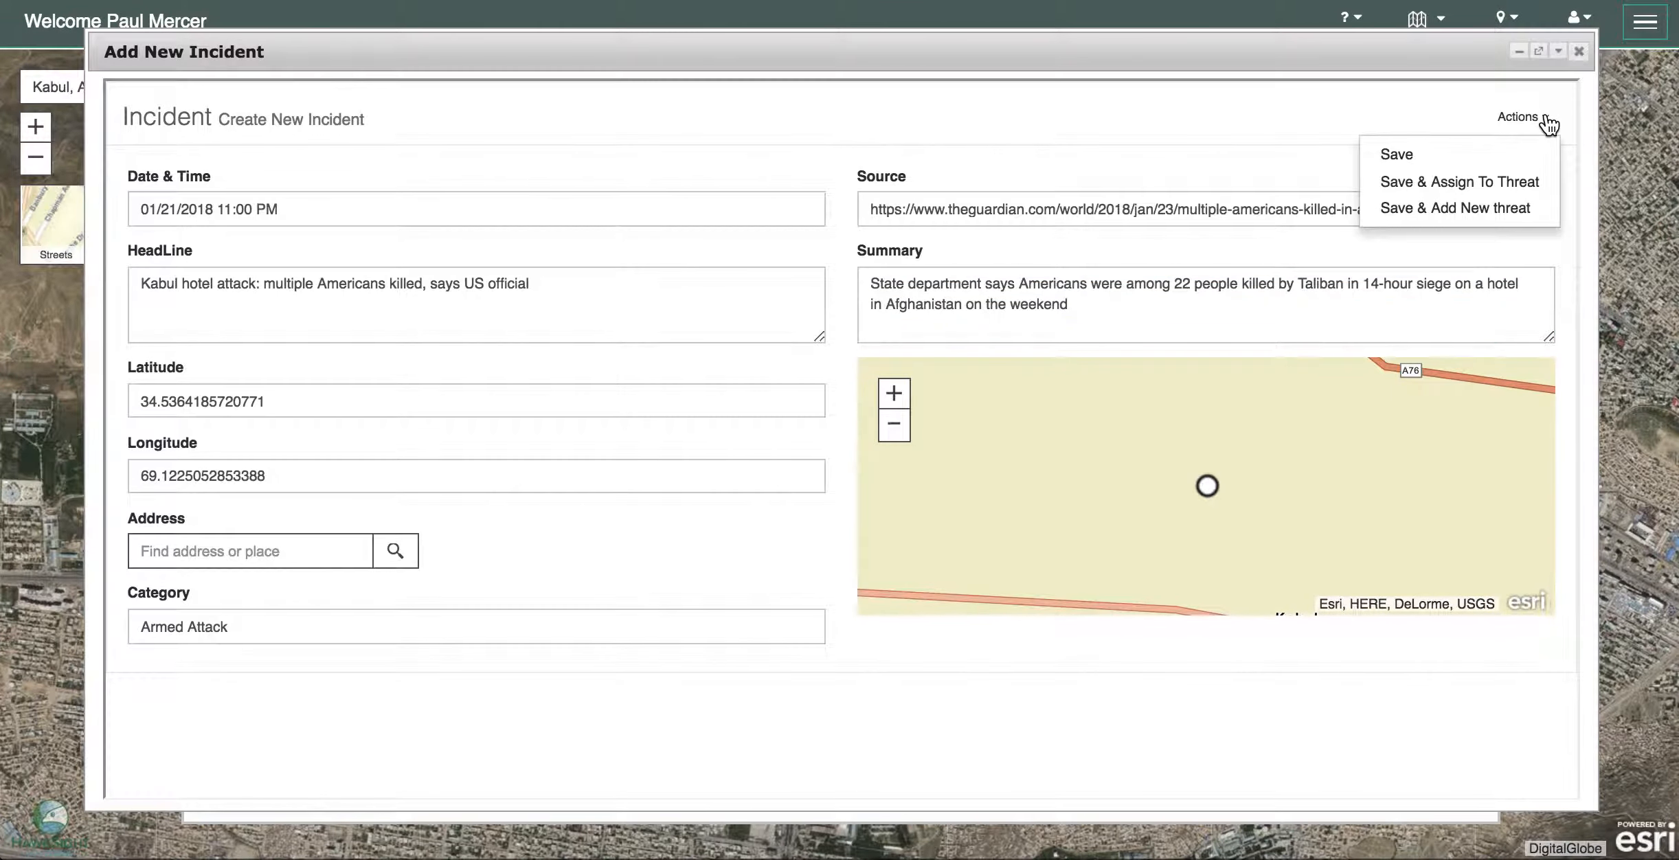
left_click(1443, 160)
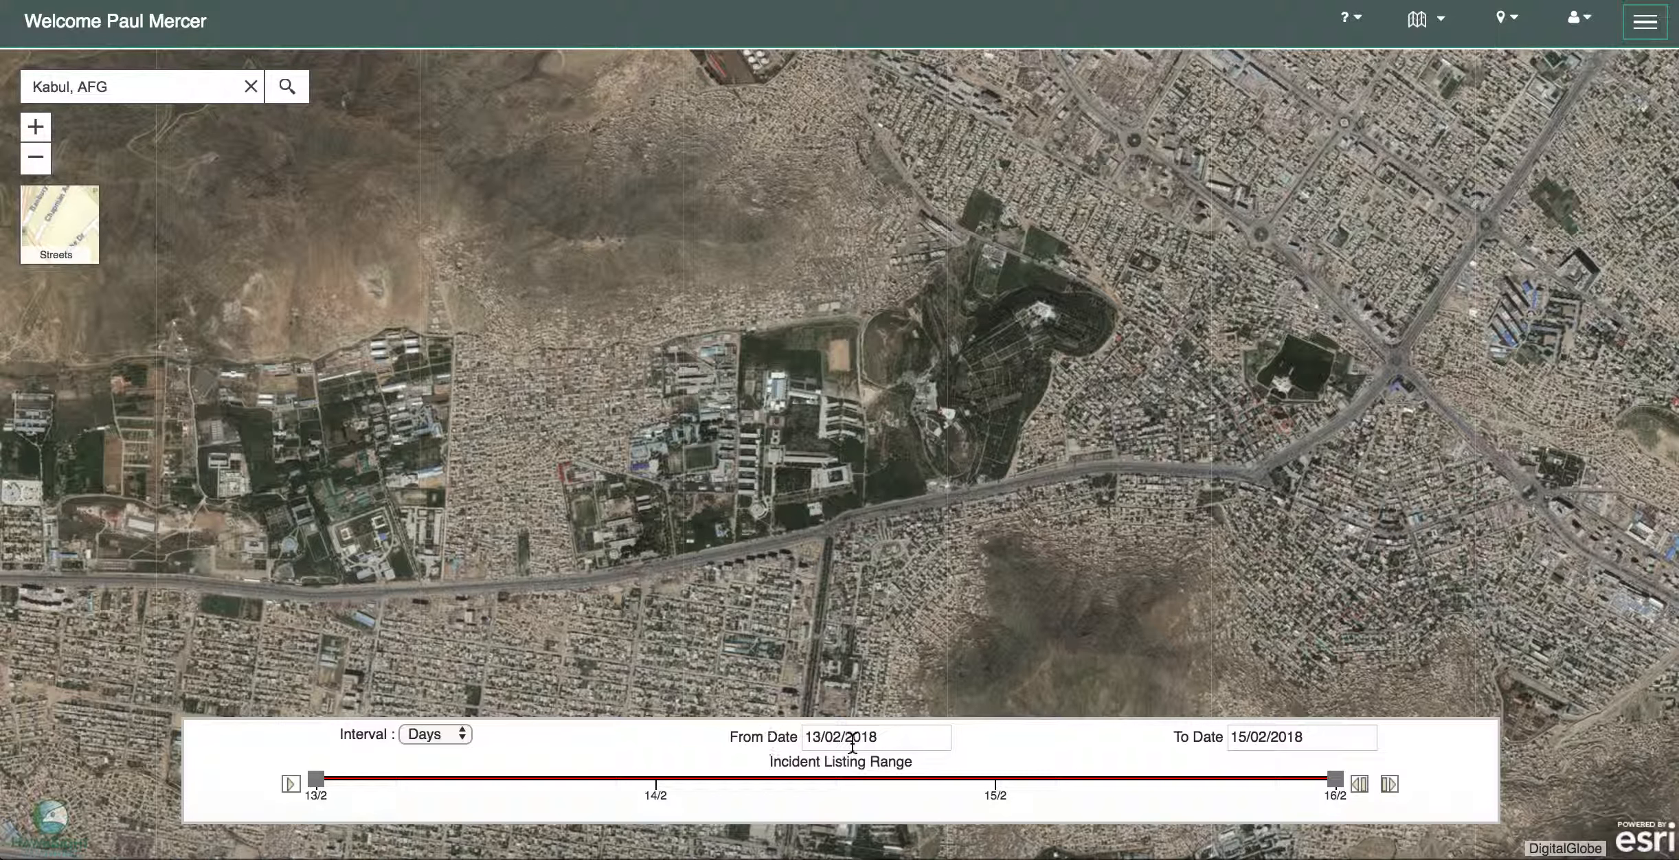
- Set the timeline interval to Months with From Date January 2018
left_click(455, 733)
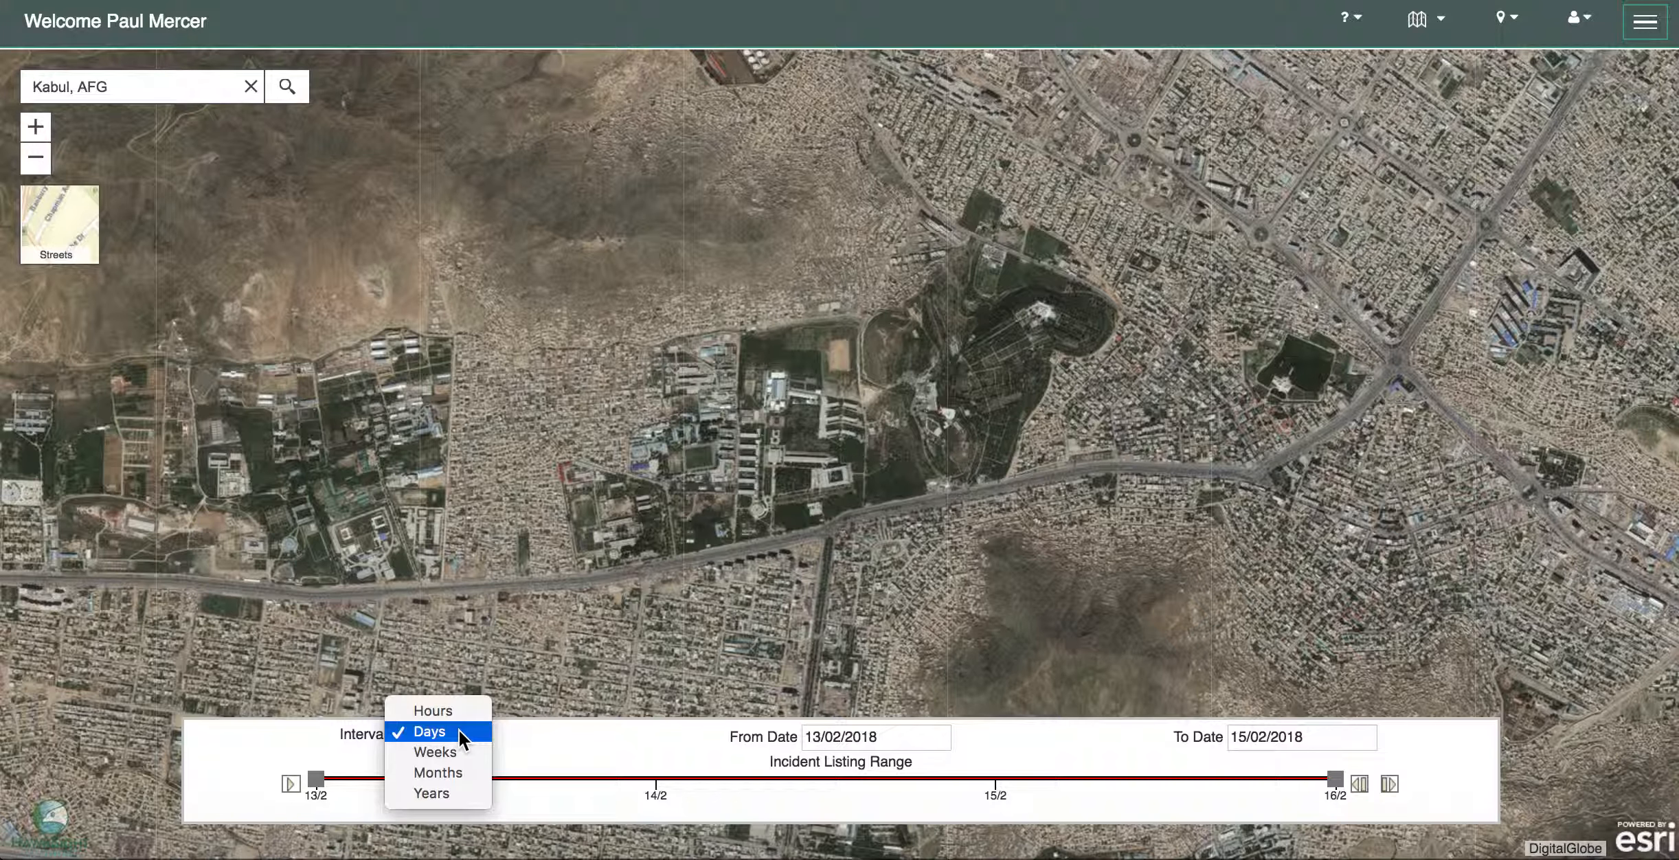
key("Escape")
key("m")
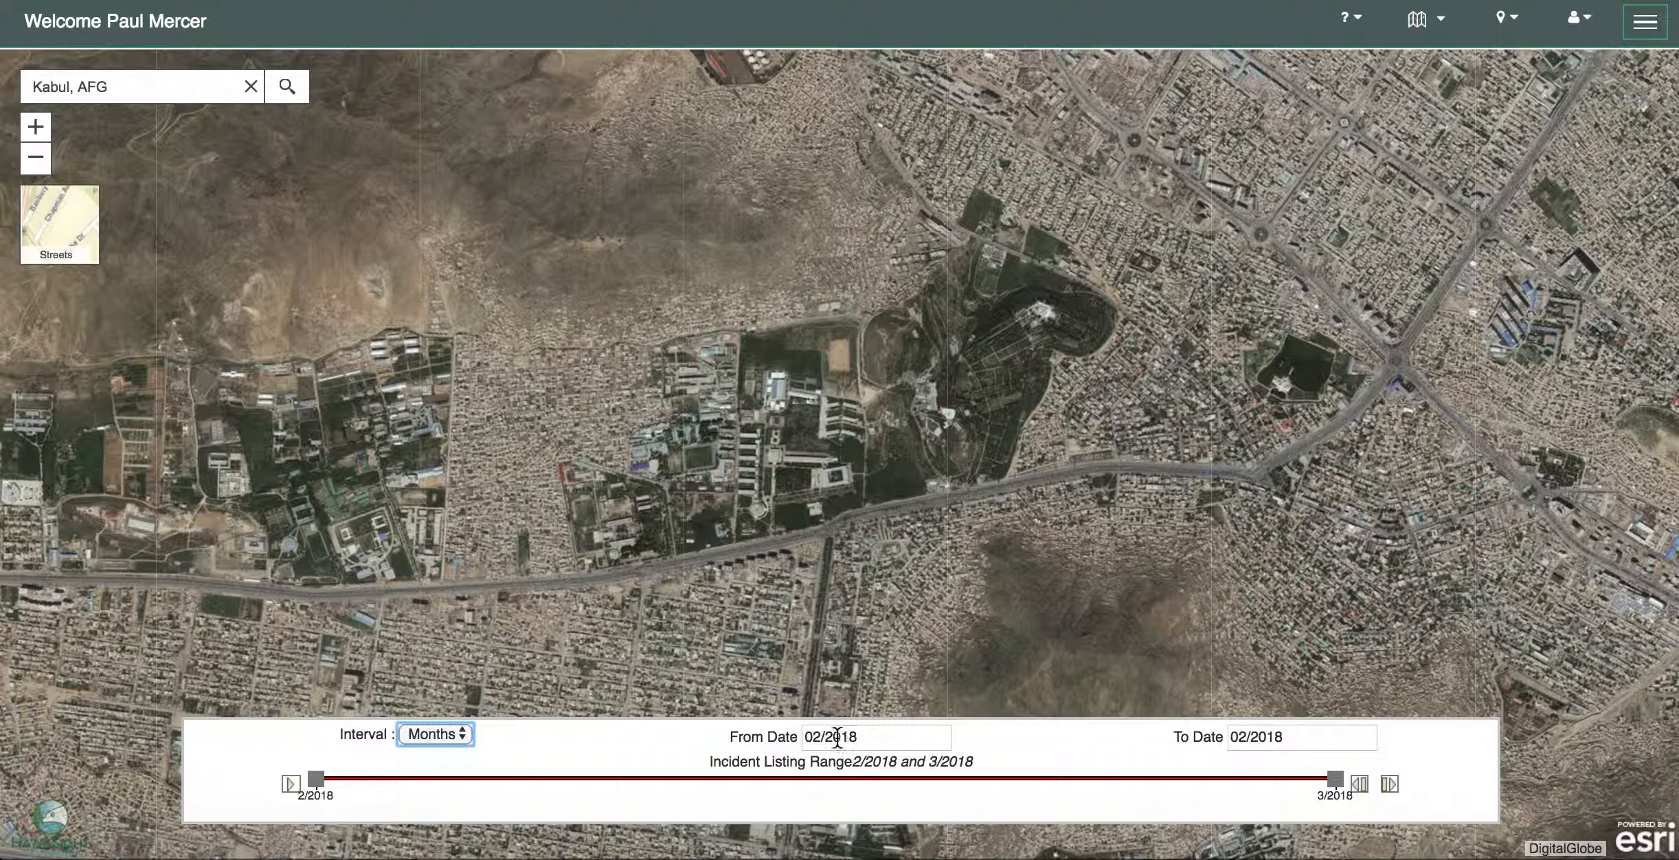
left_click(859, 741)
left_click(858, 570)
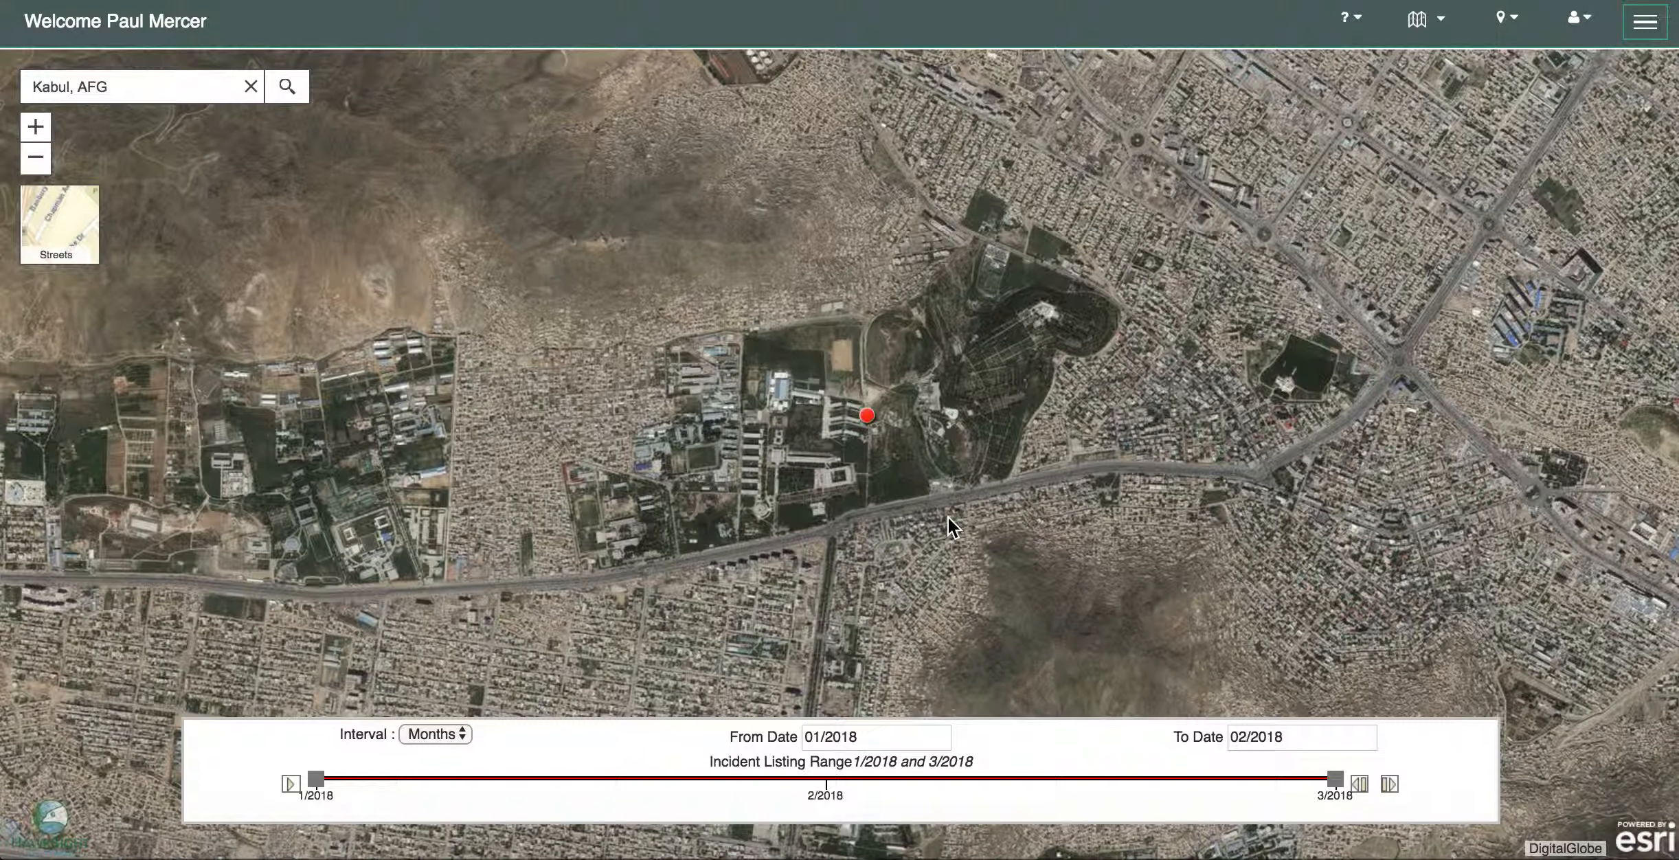
left_click(867, 416)
- Close the map point's project information popup and open the navigation side menu
left_click(843, 417)
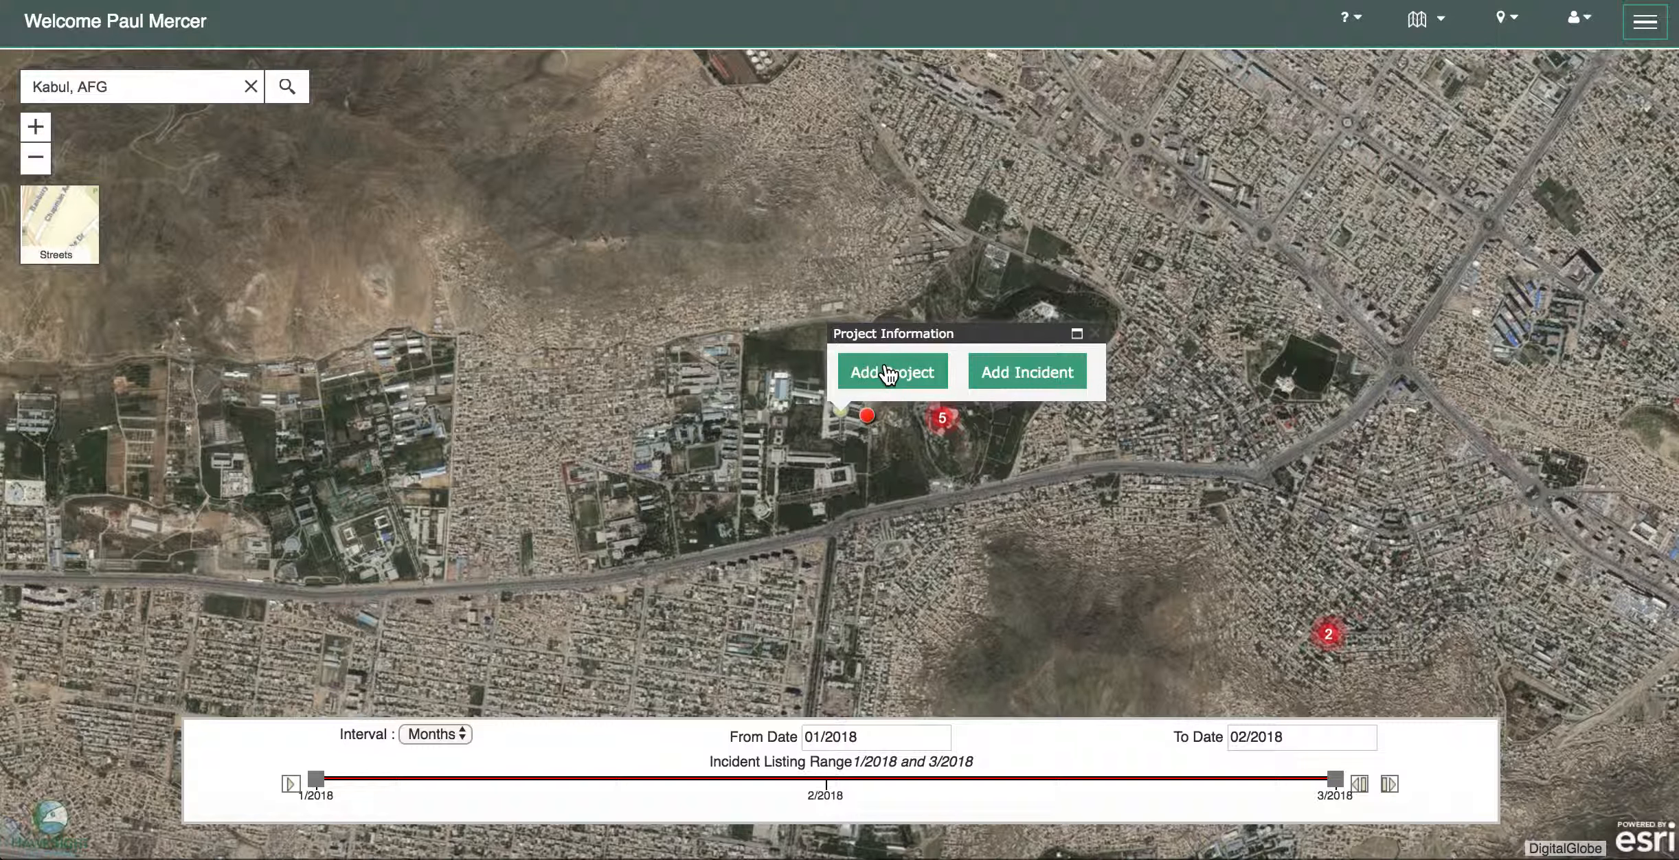
left_click(1096, 334)
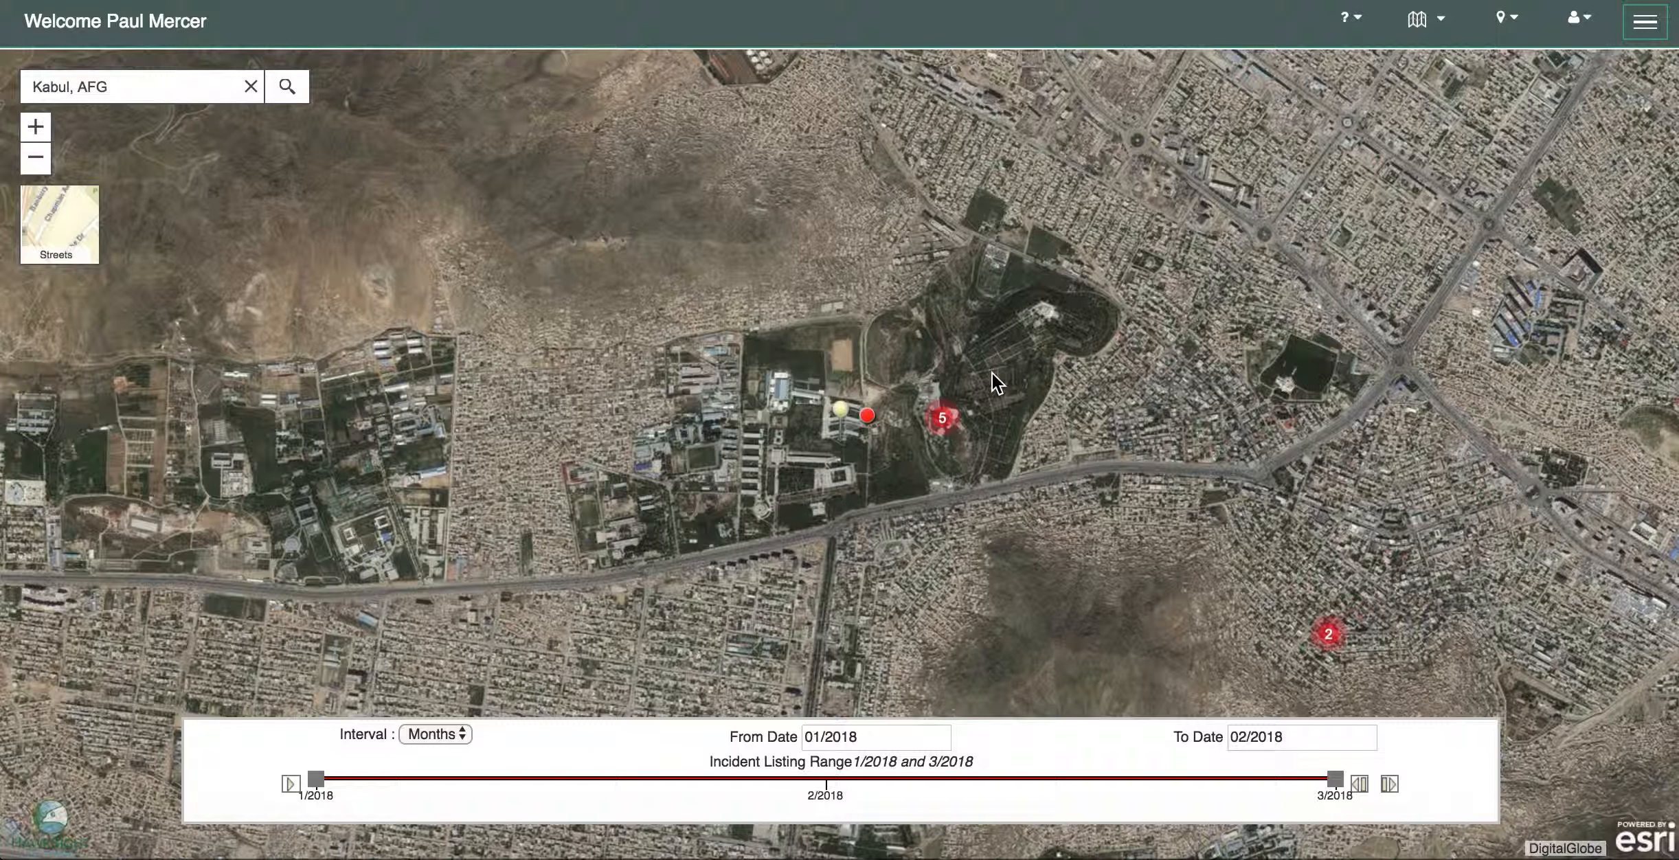
left_click(1645, 22)
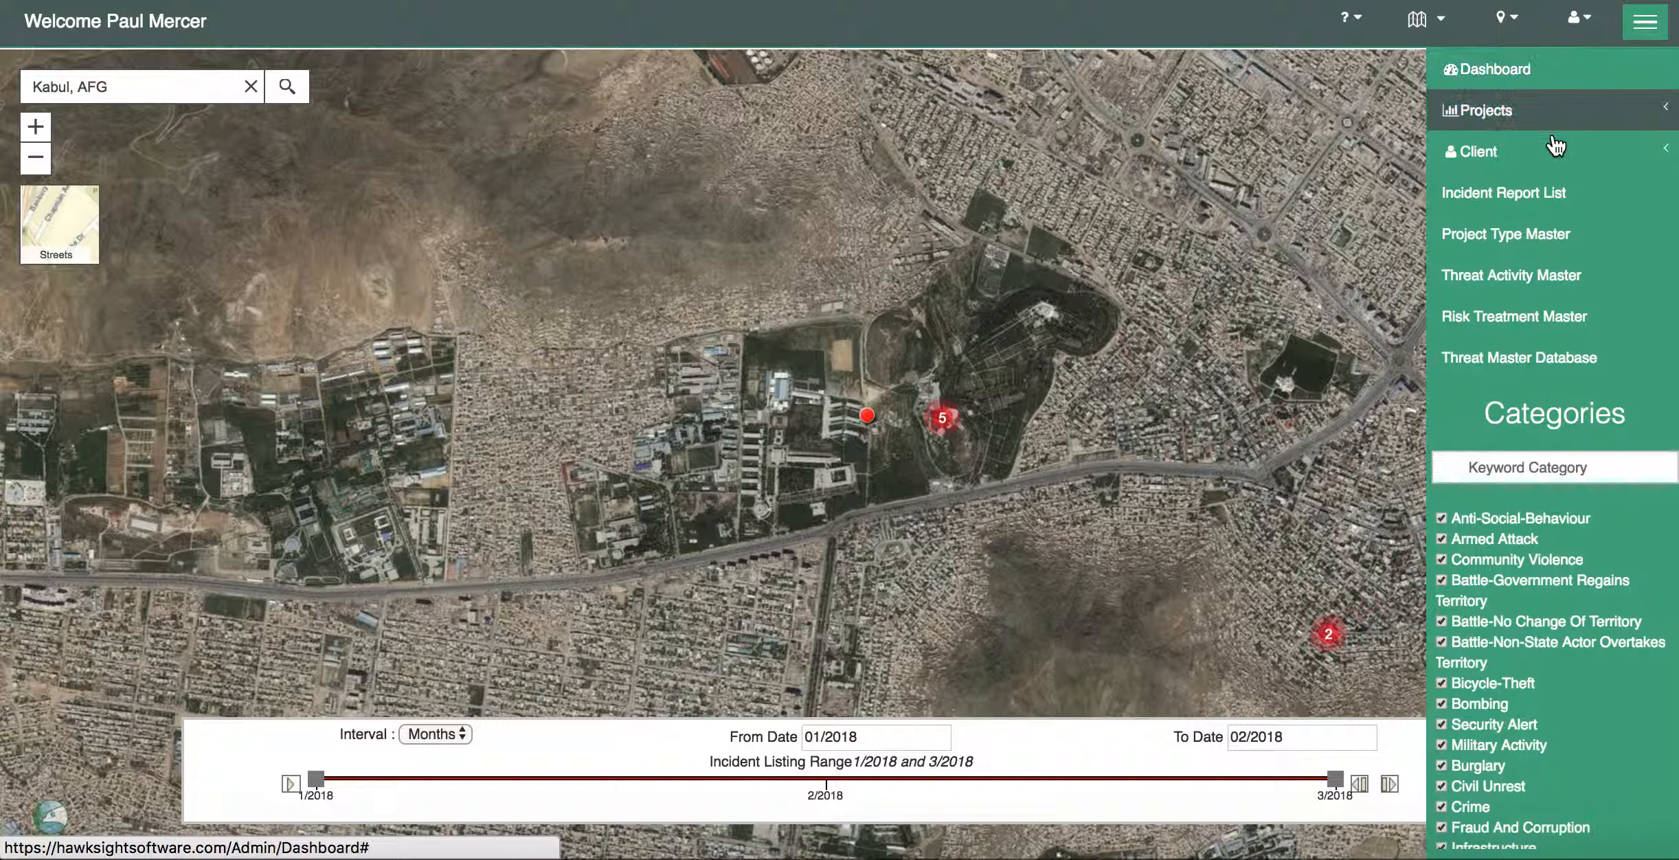
- Save 'Hotel' as a new type in Project Type Master and close the list
left_click(1516, 239)
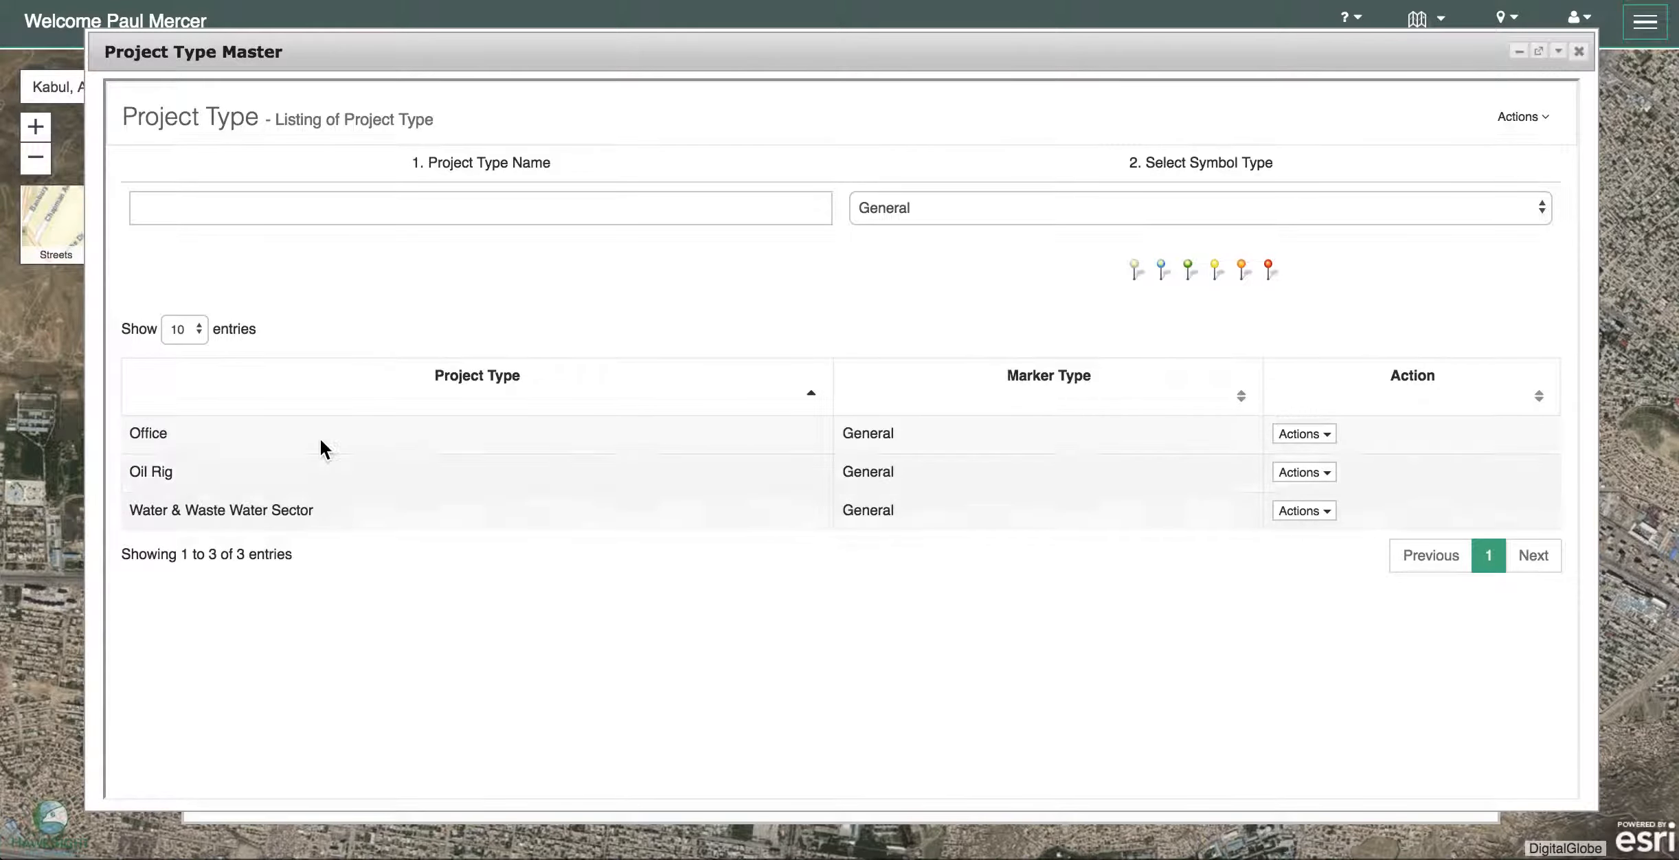
left_click(147, 204)
type("Hotel")
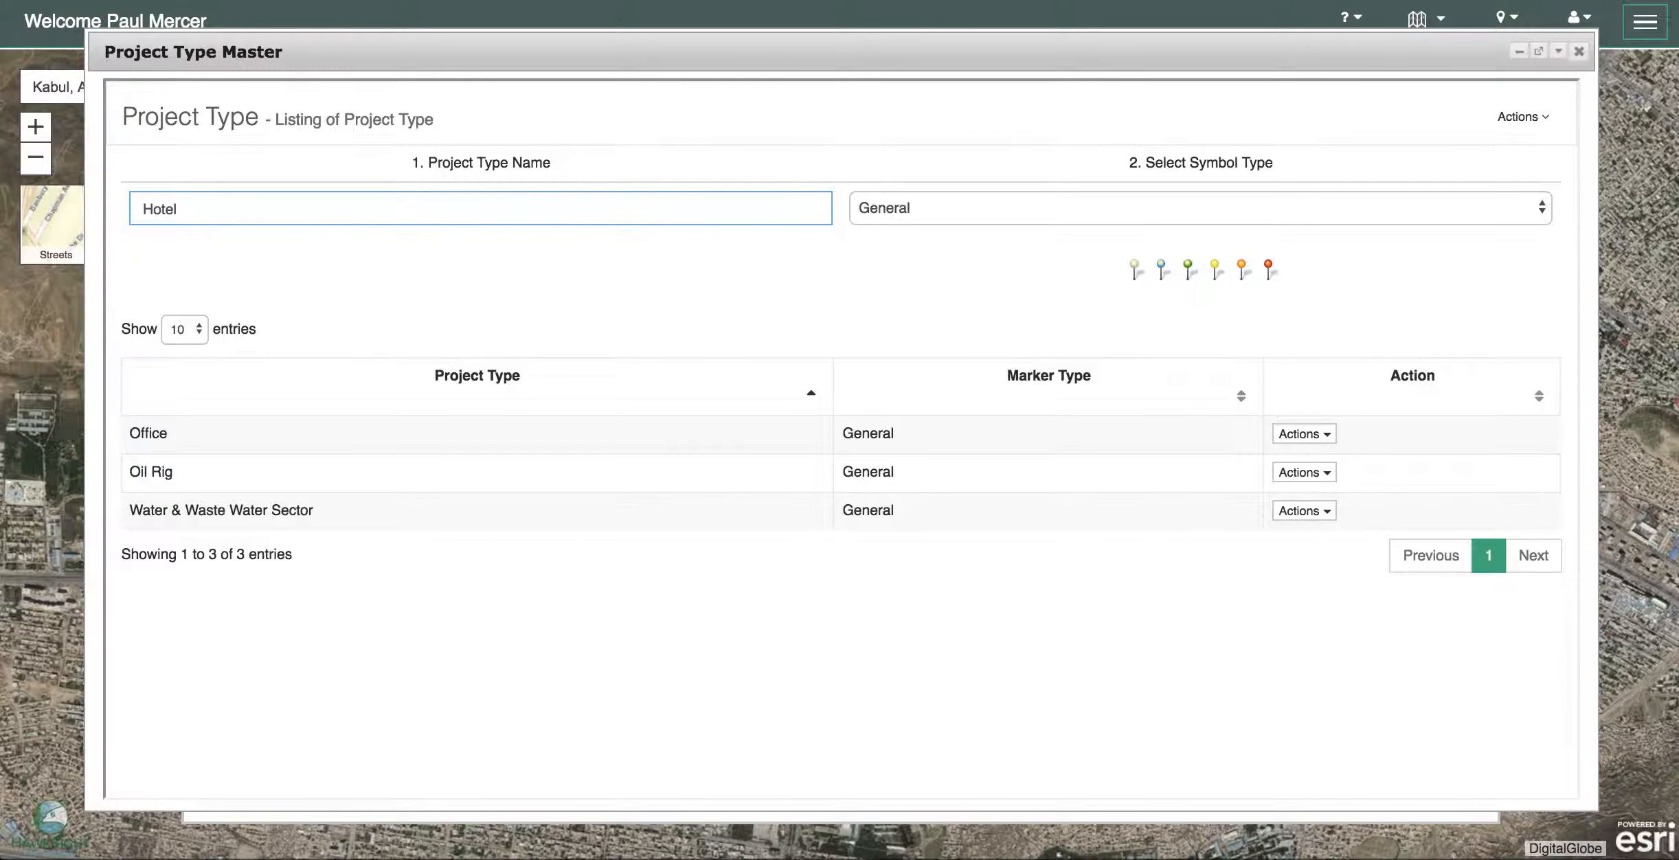
left_click(1536, 122)
left_click(1478, 156)
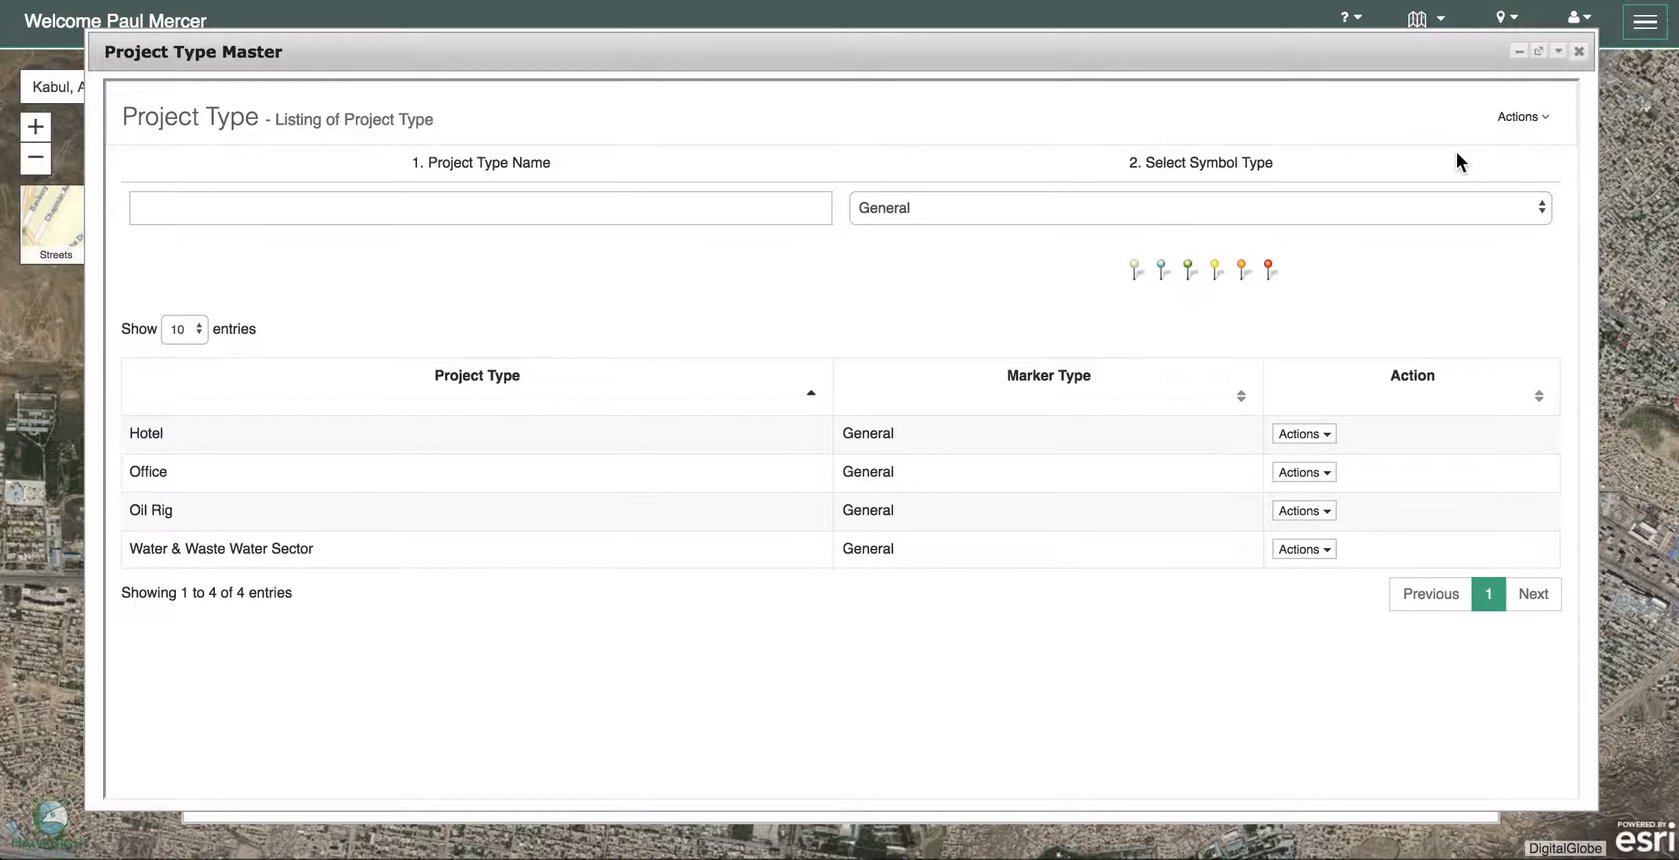
left_click(1577, 52)
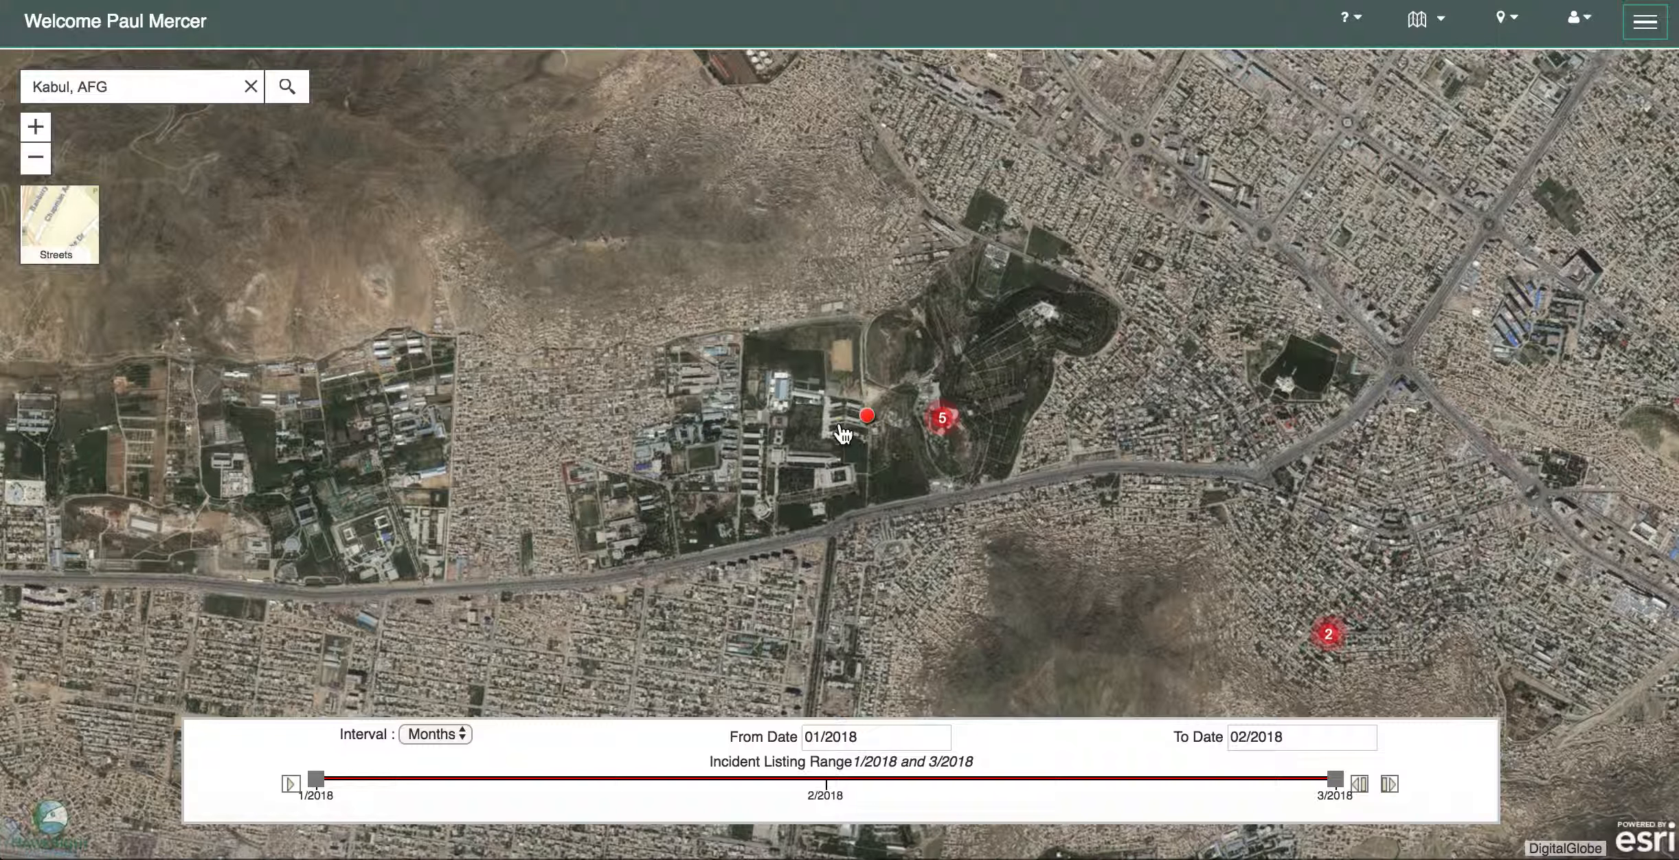
- Add a project at the marker and name it 'Intercontinental Hotel'
mouse_move(841, 415)
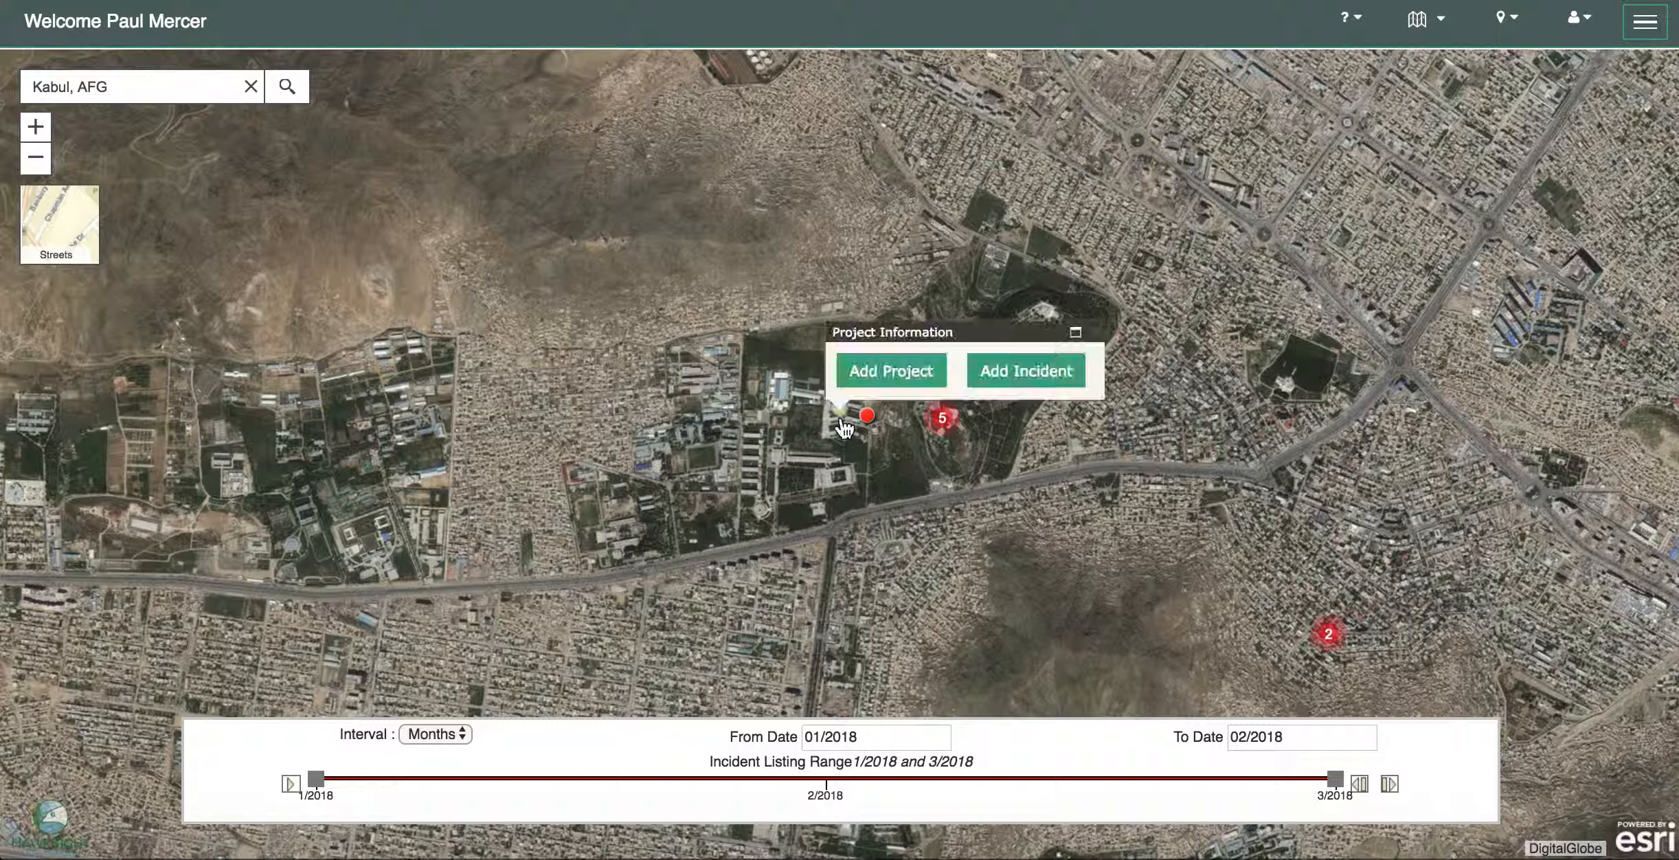
left_click(883, 371)
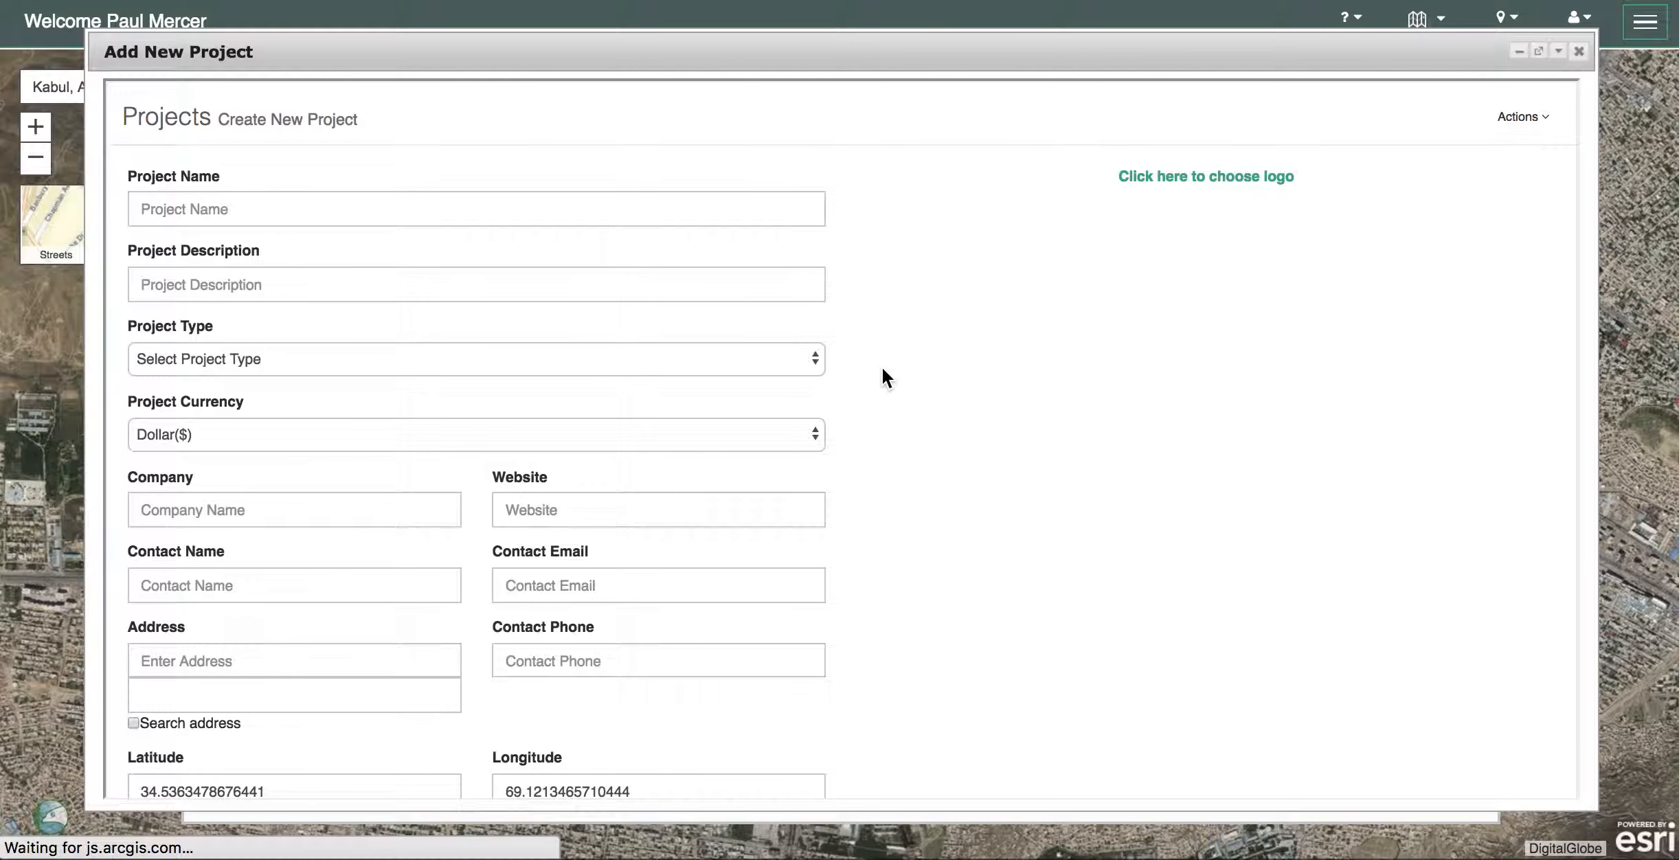
left_click(147, 208)
type("Int")
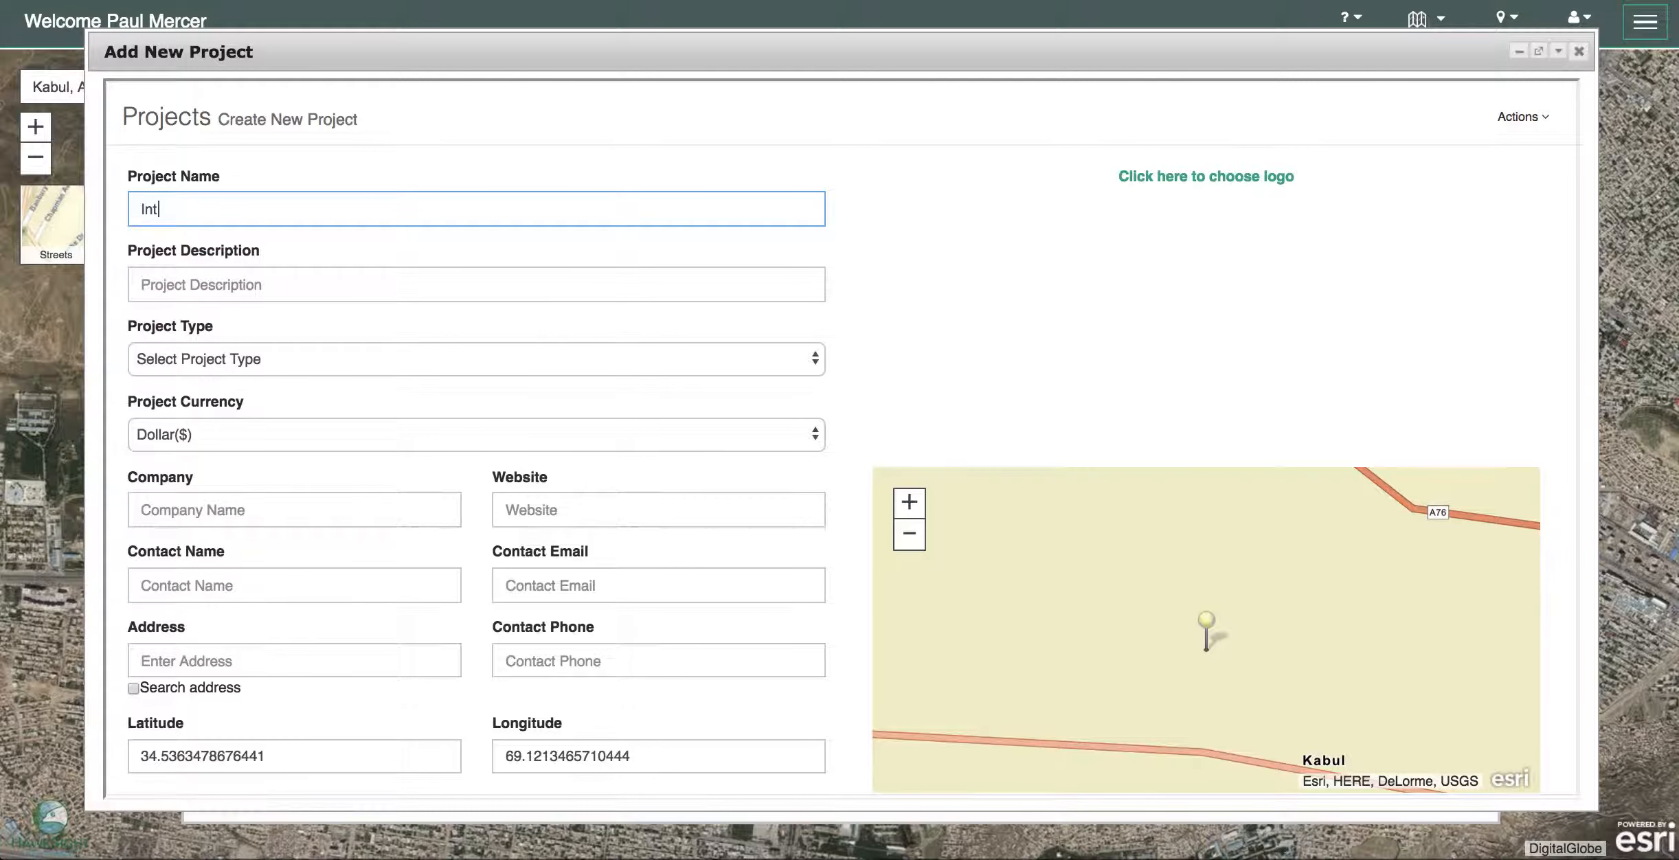
type("ercontinental Hotel")
- Give the project the description 'Hotel' and project type Hotel
left_click(146, 284)
type("Hotel")
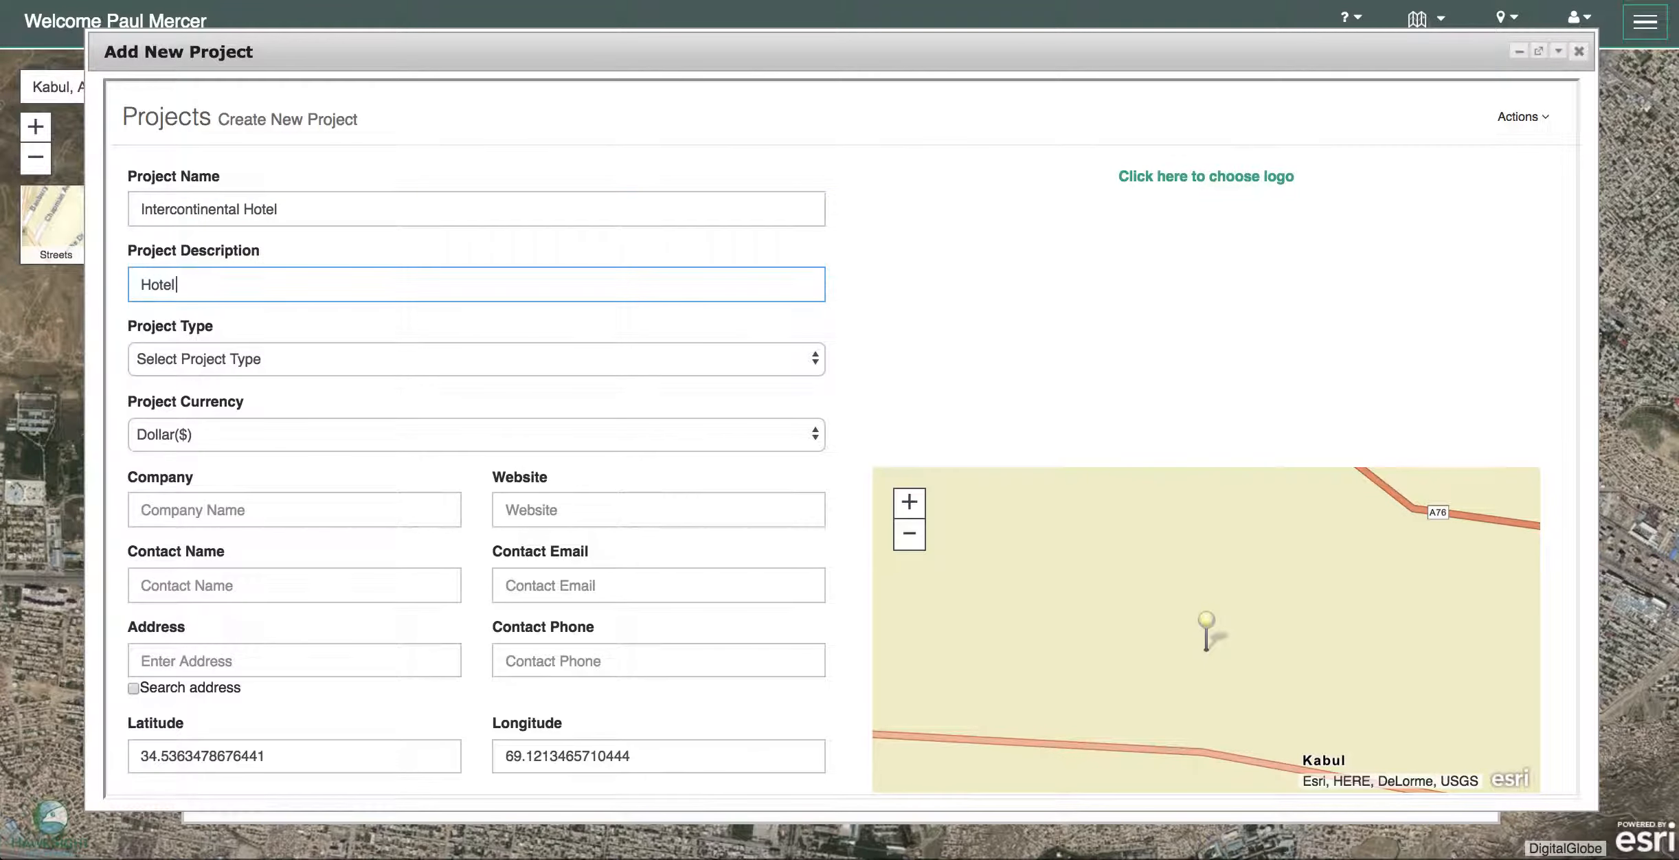
left_click(821, 358)
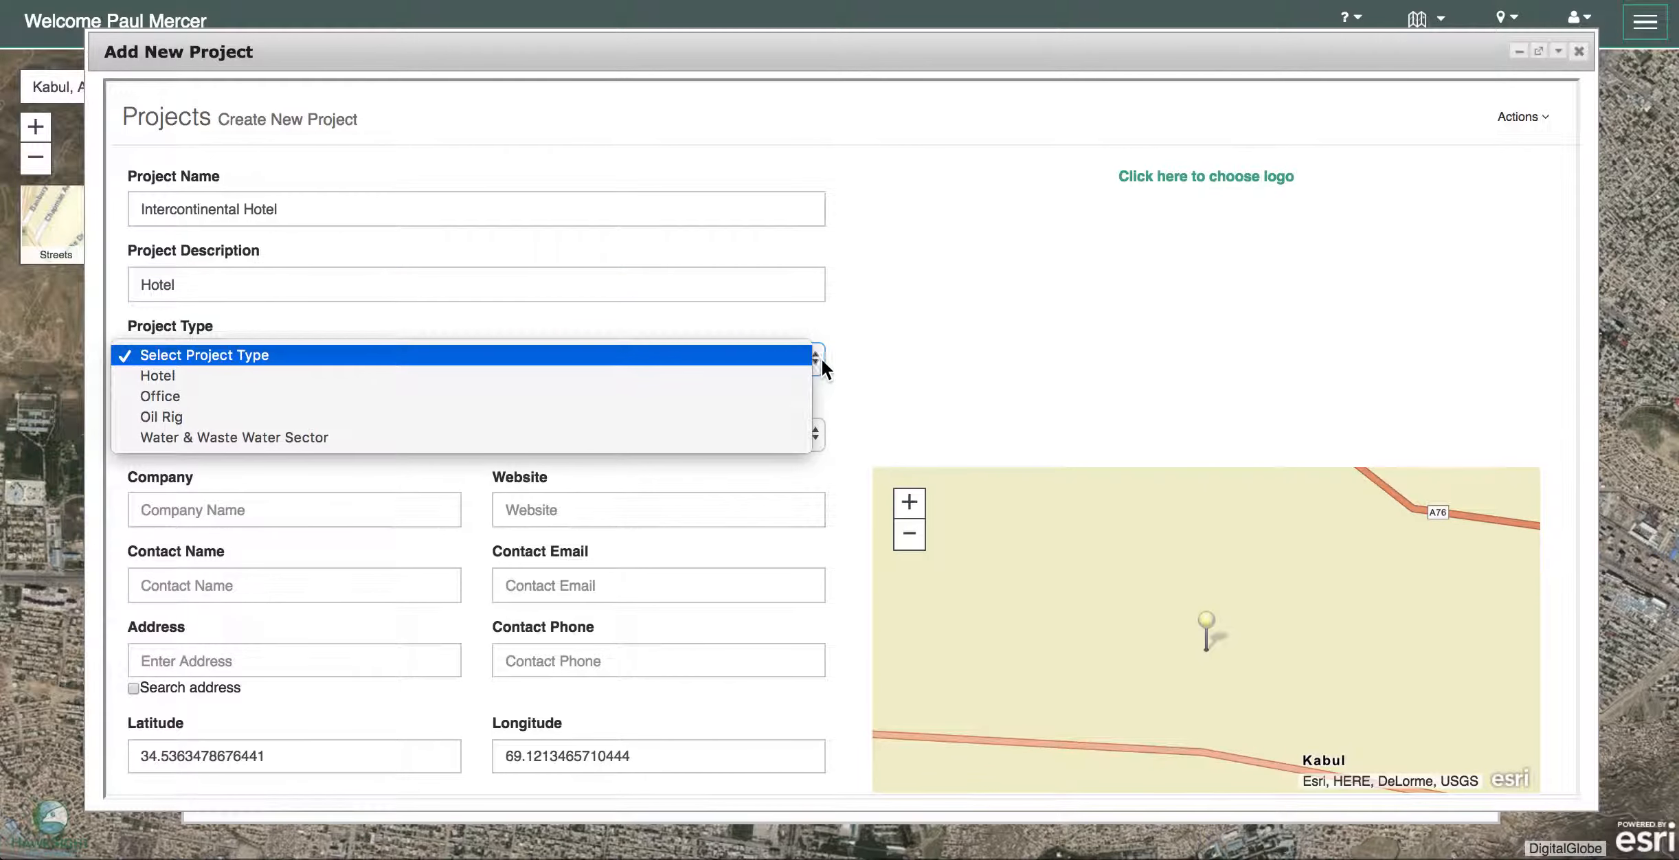
left_click(709, 375)
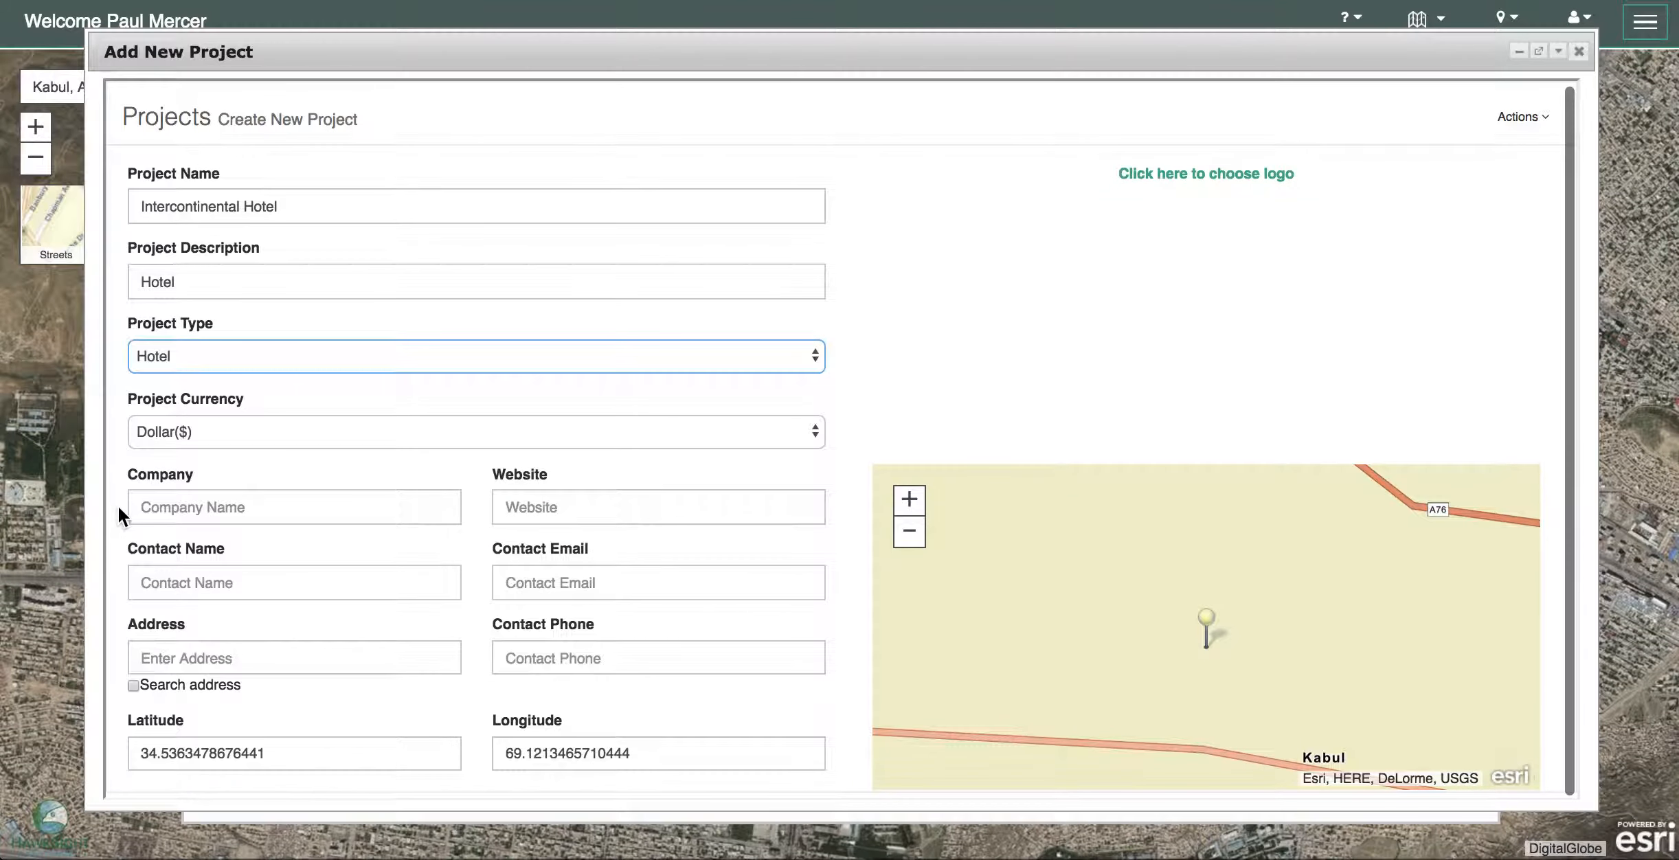
left_click(143, 503)
type("Int")
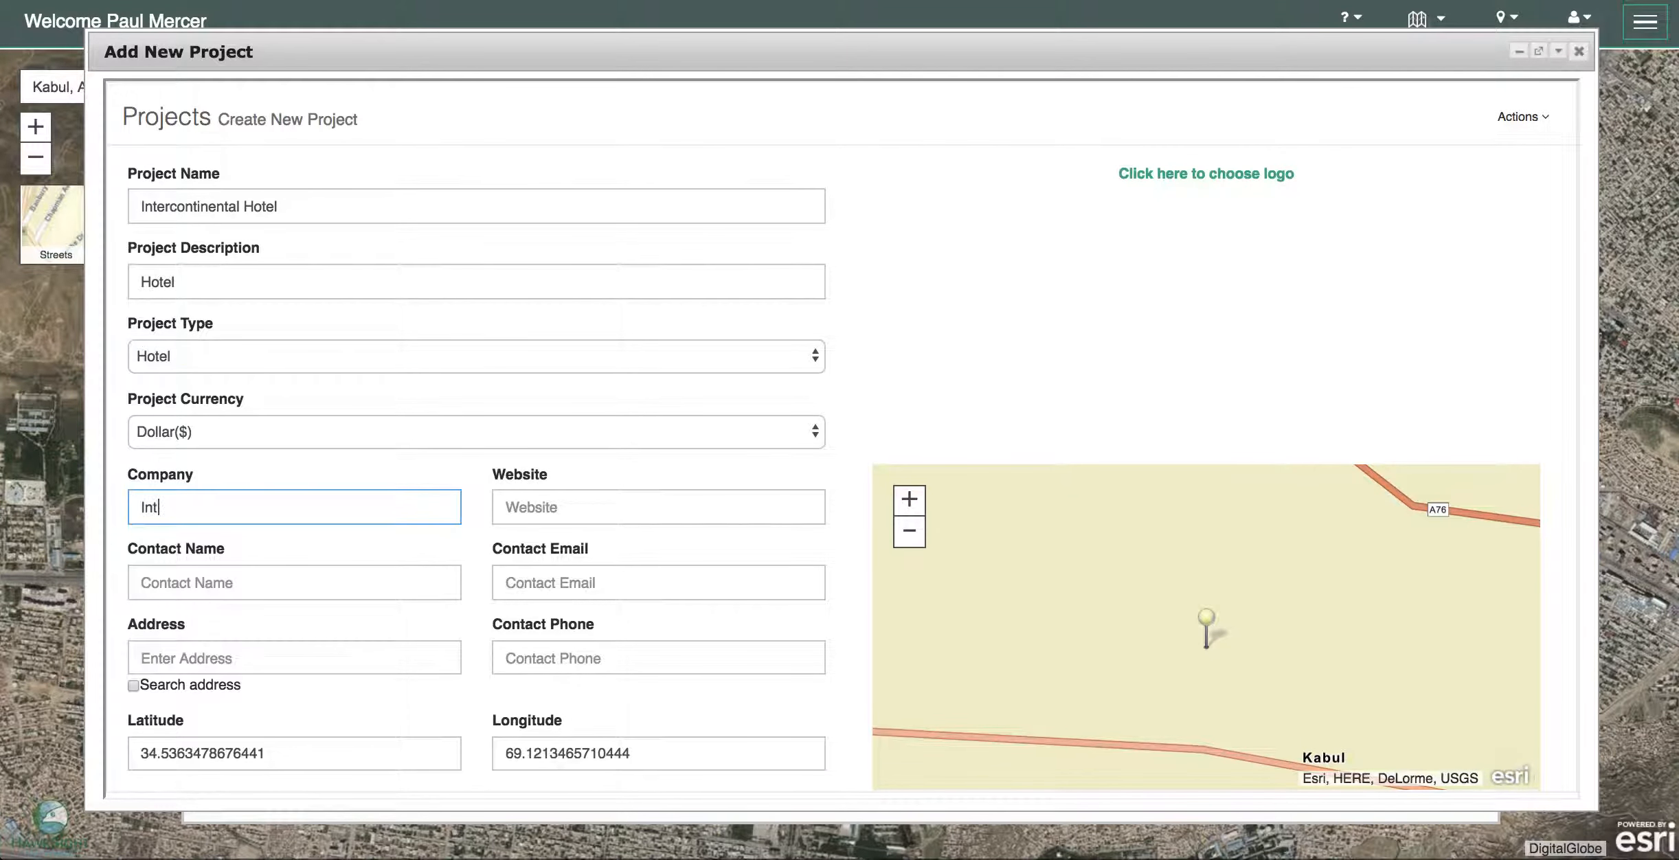
type("ercontintetal Hotel")
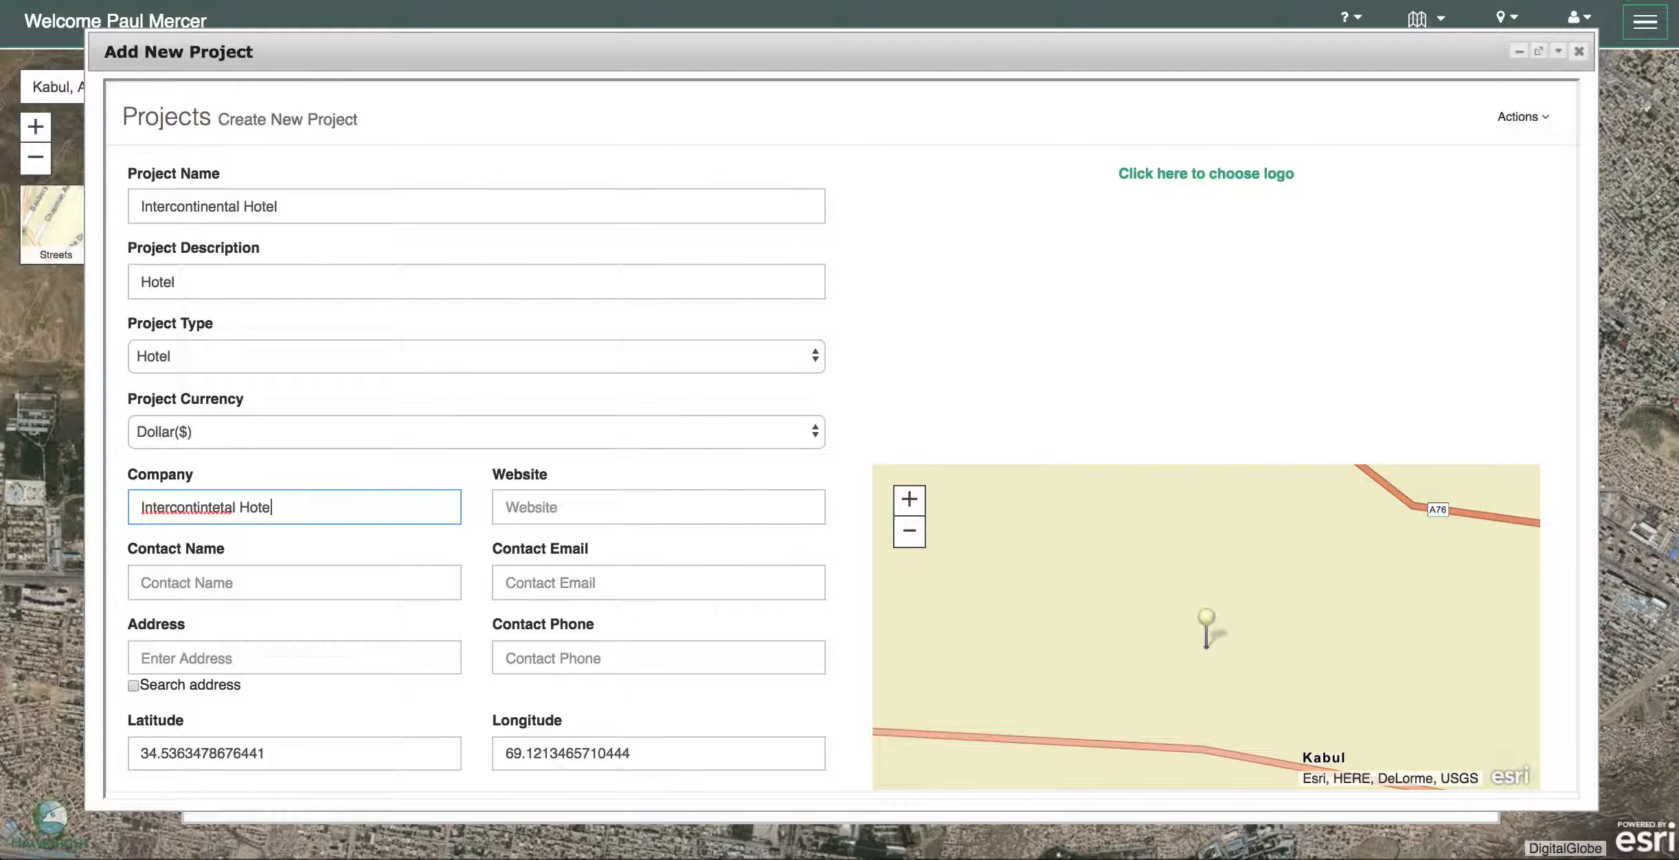
right_click(146, 511)
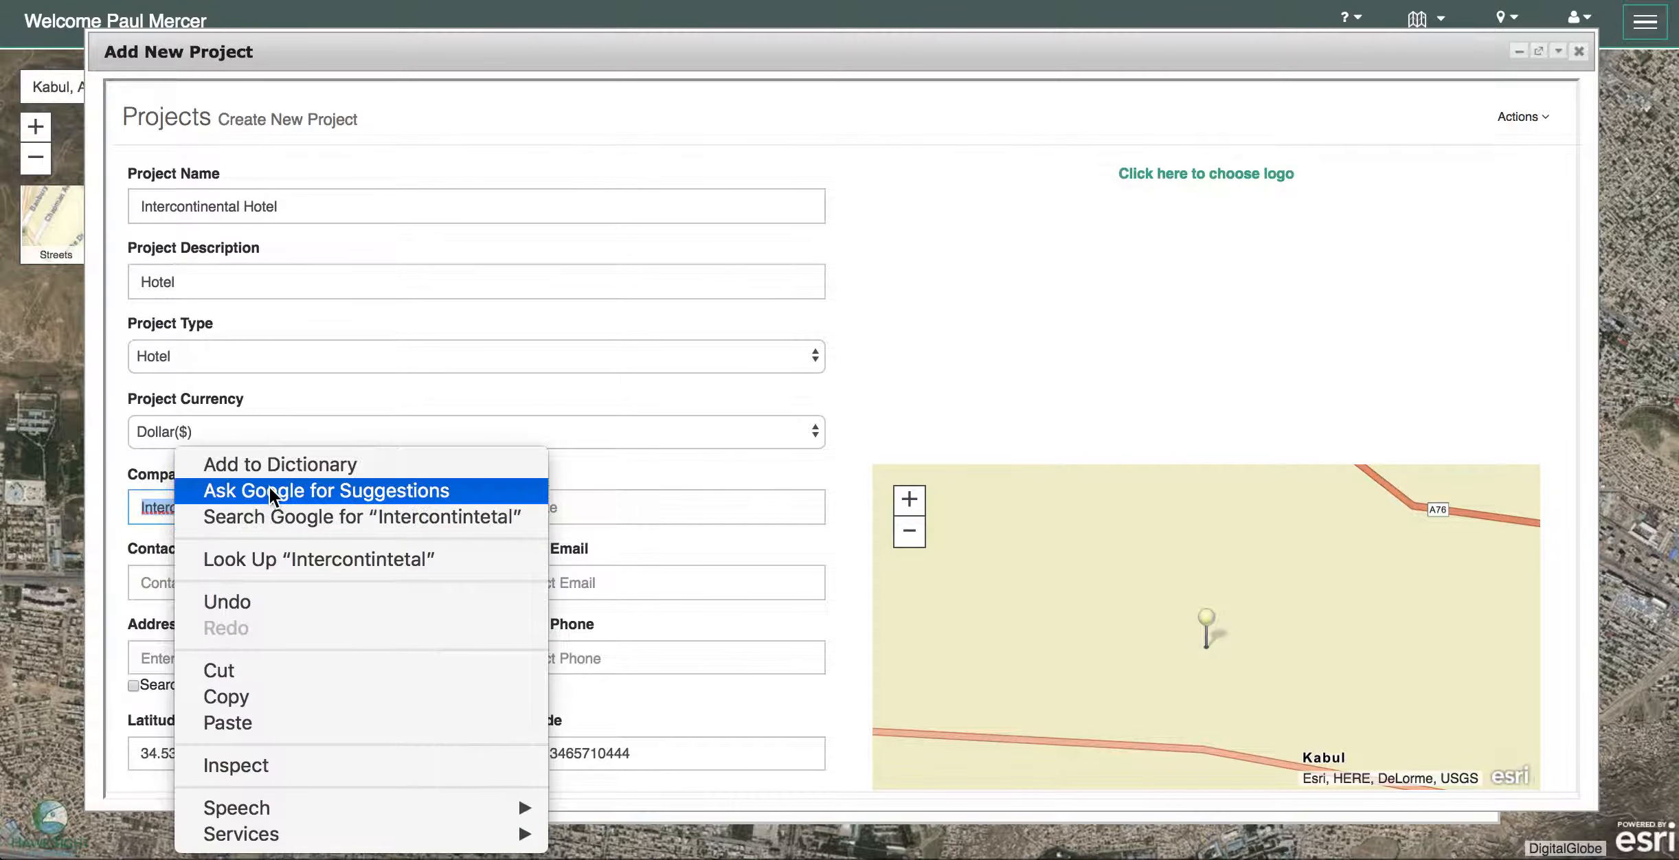
key("Escape")
left_click(238, 512)
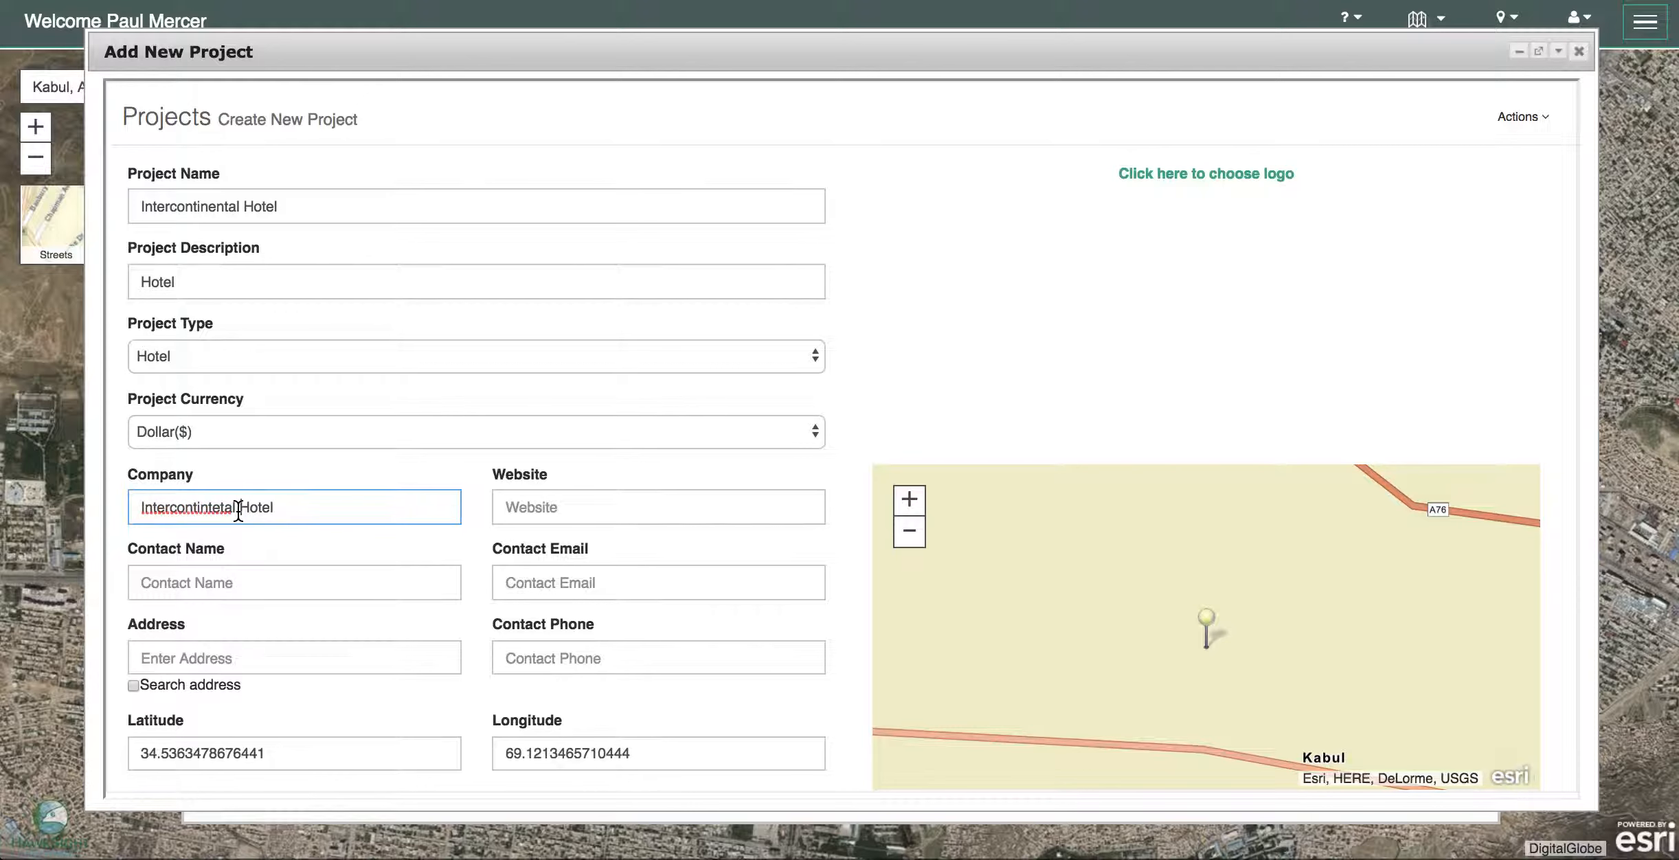
left_click(522, 507)
type("ww")
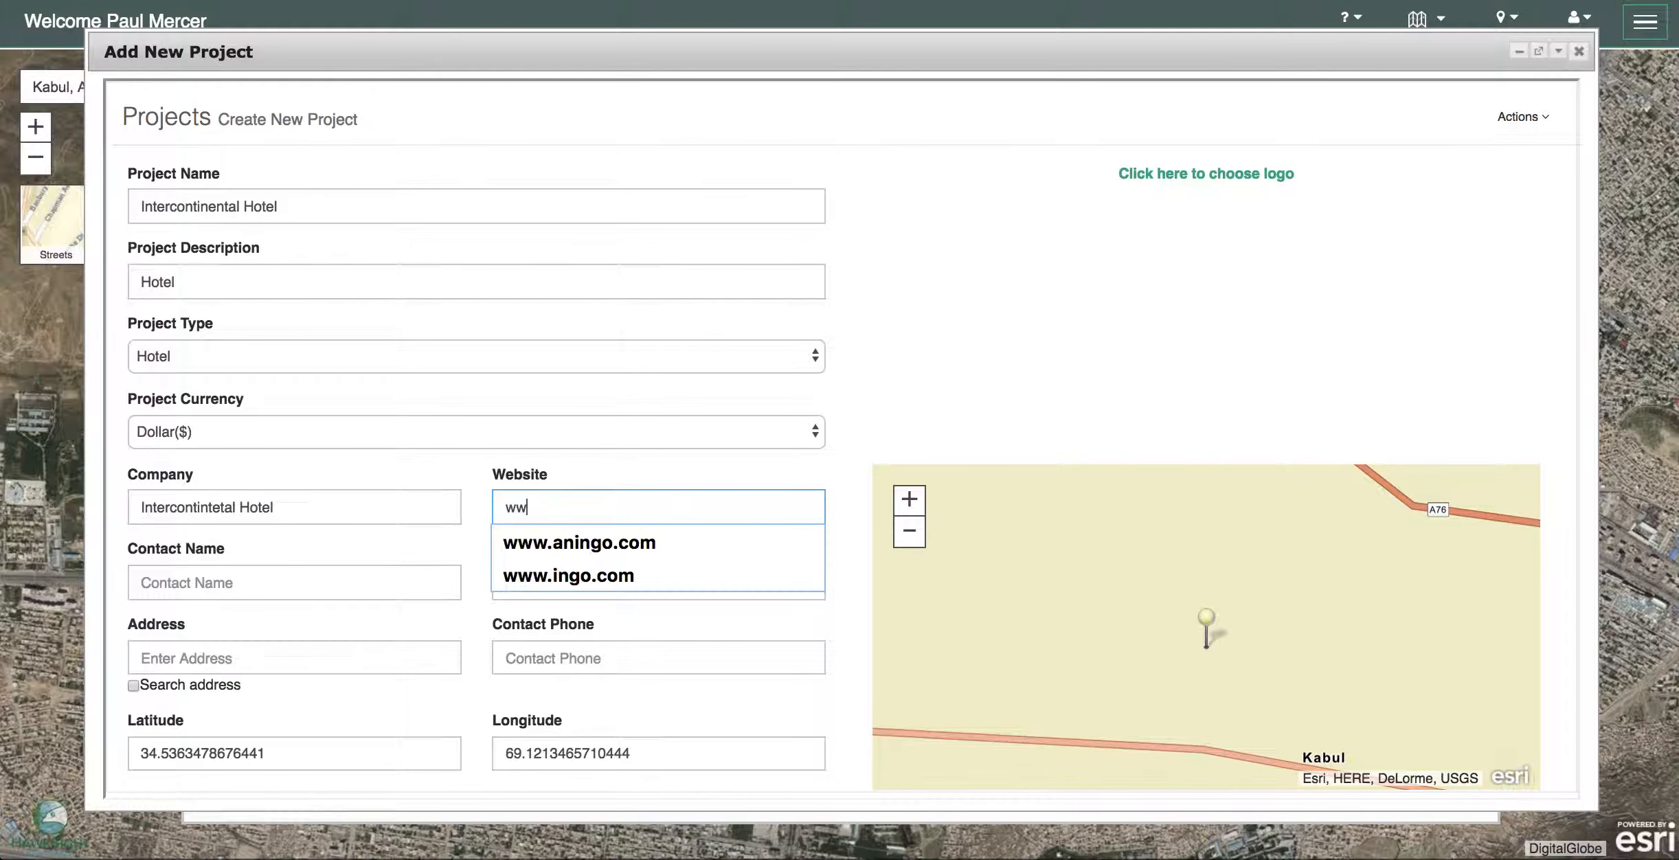
type("w.ic.com")
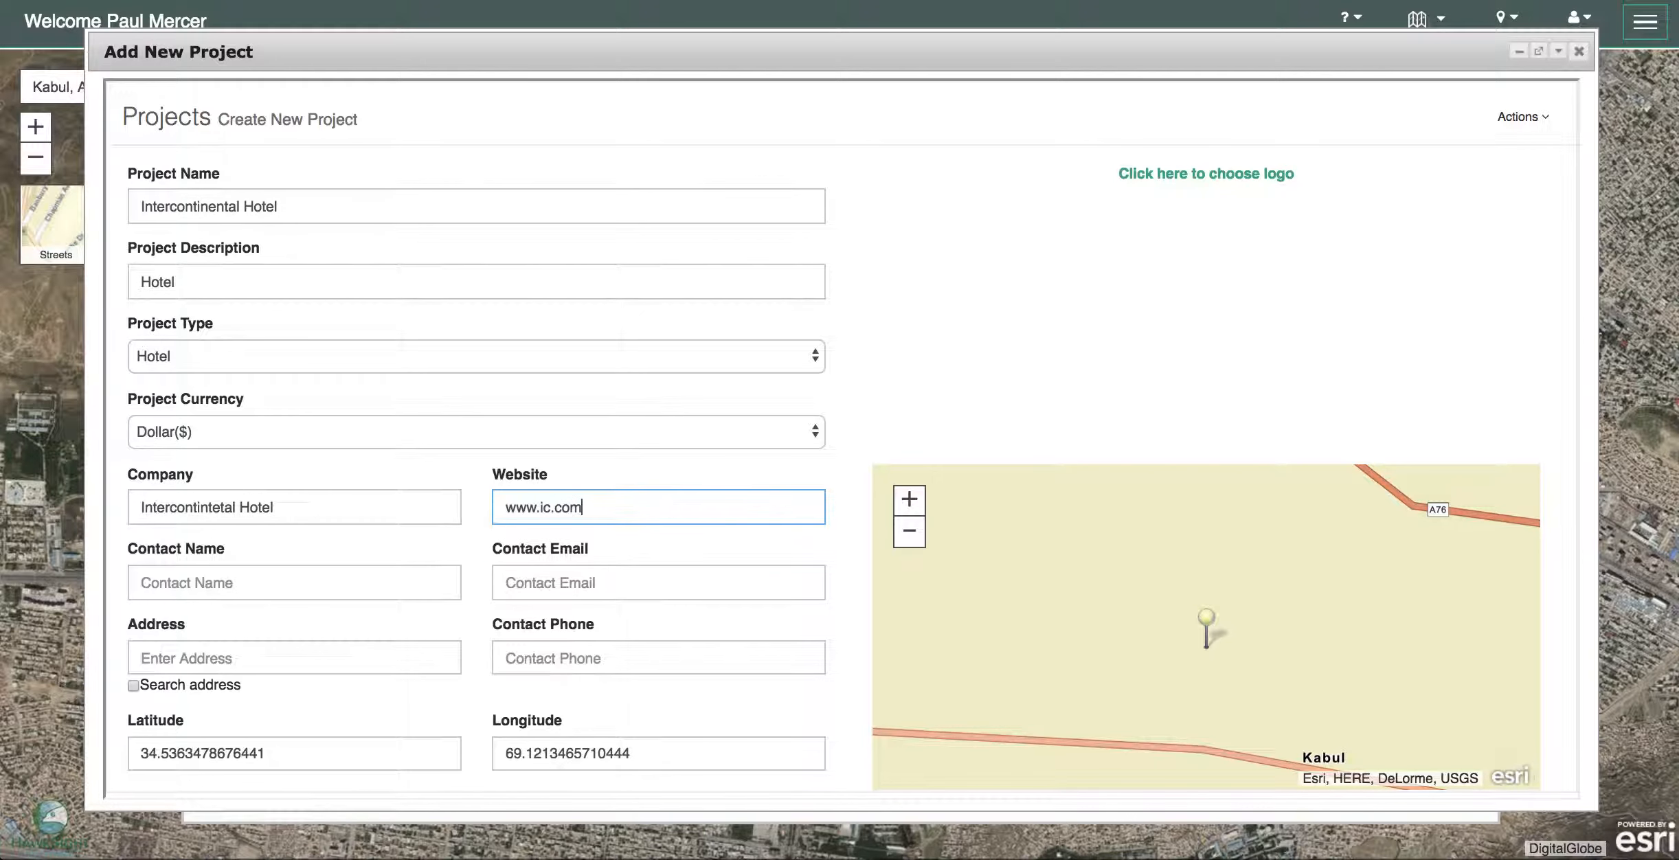
- Fill in the contact person's name, e-mail address and phone number
left_click(165, 584)
type("Mt J")
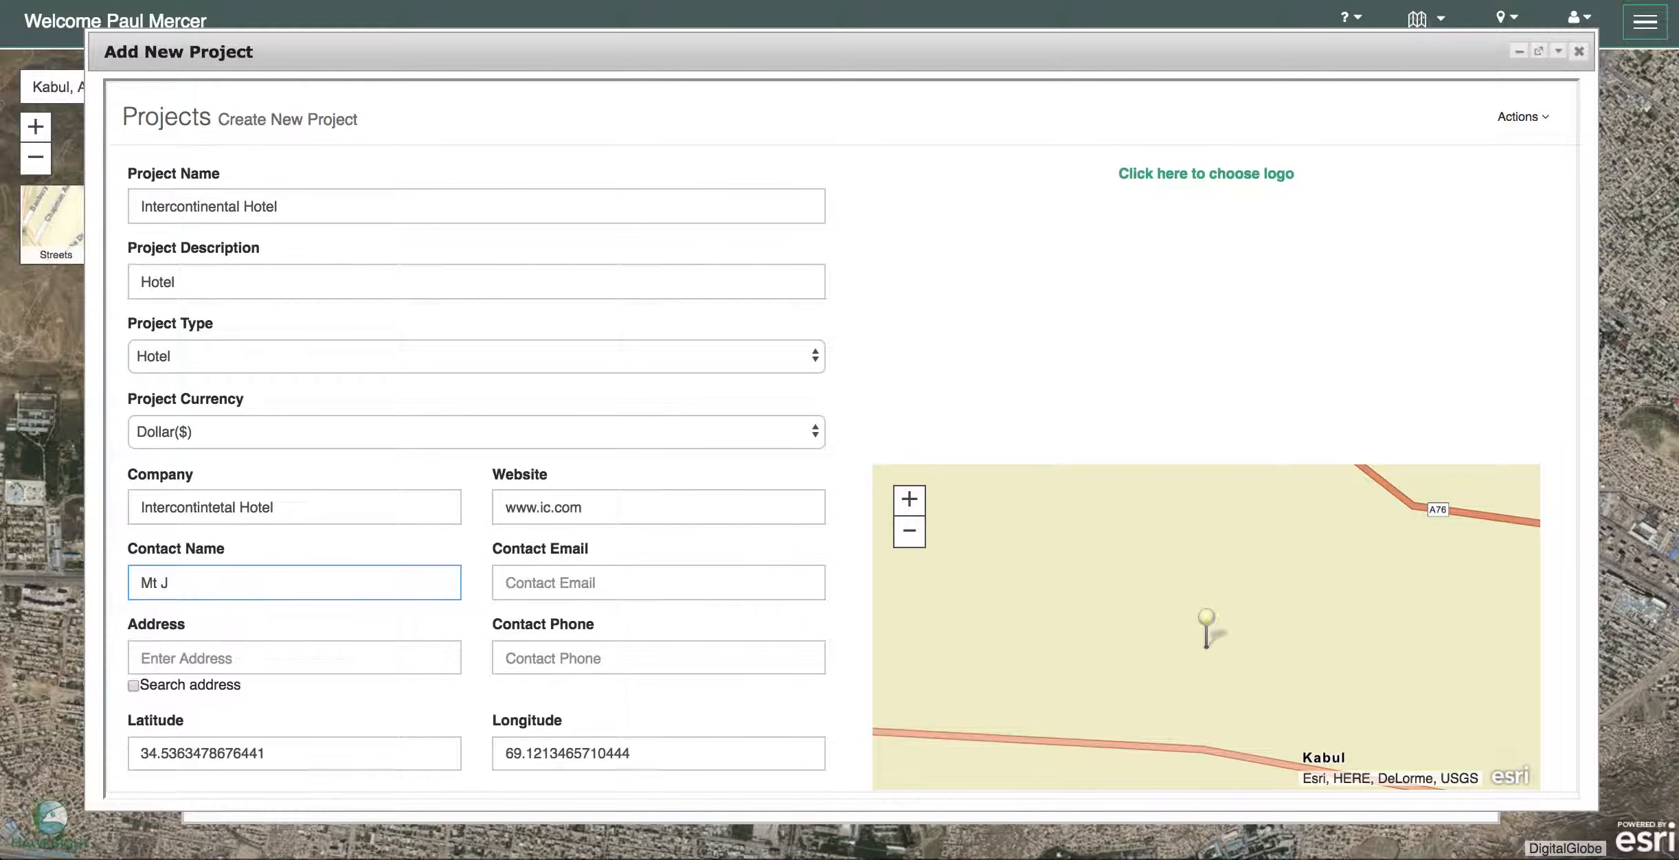
key("BackSpace")
key("BackSpace")
key("BackSpace")
key("BackSpace")
type("r ")
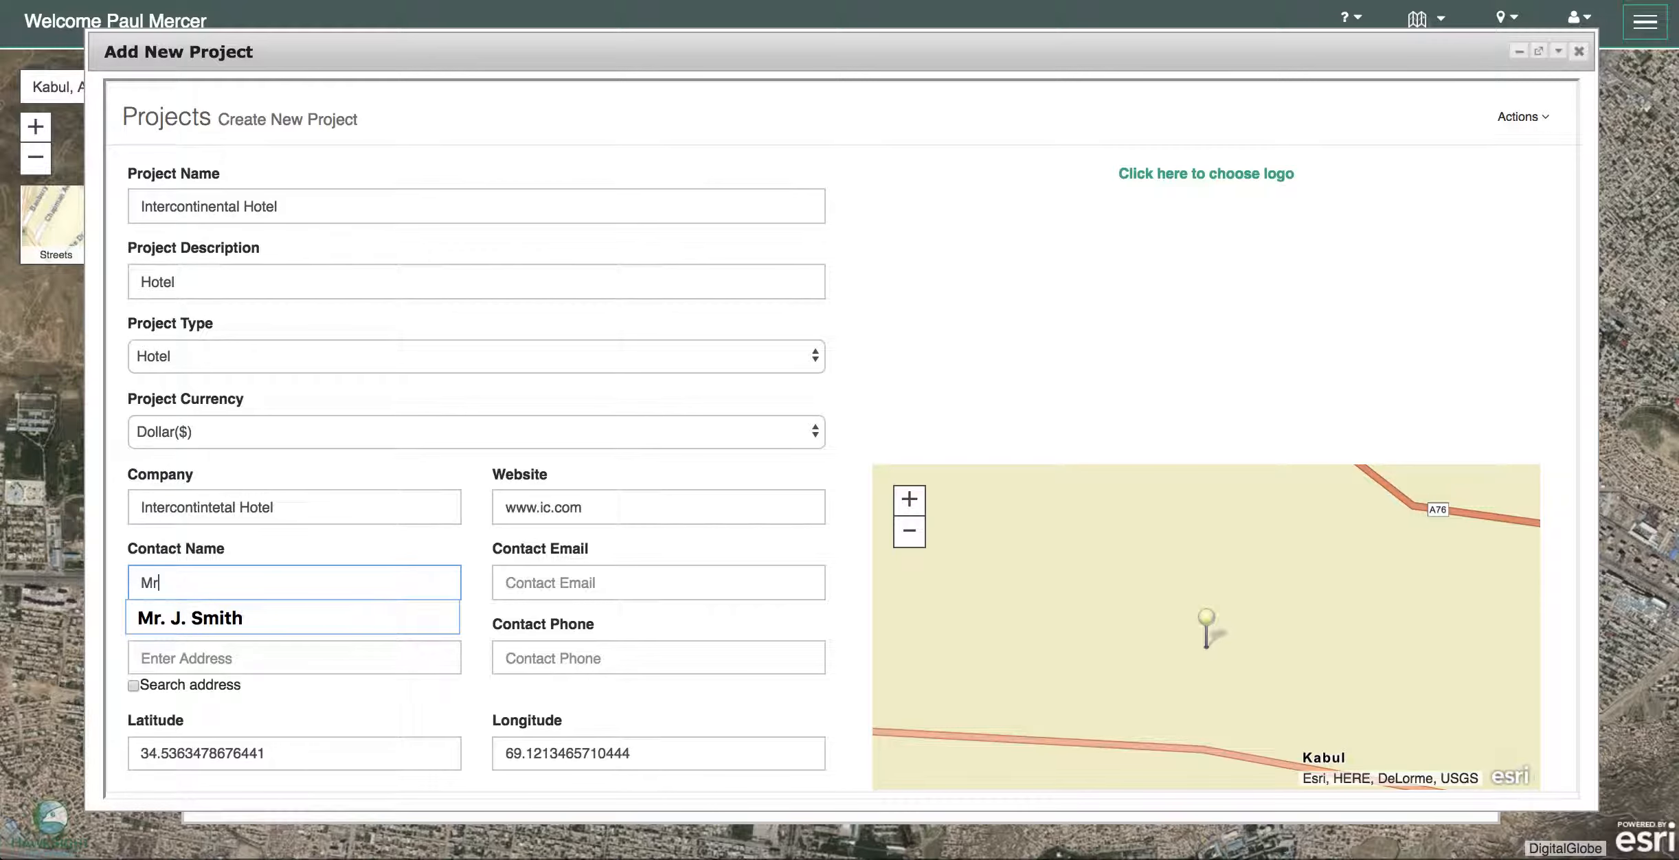
type("J Smith")
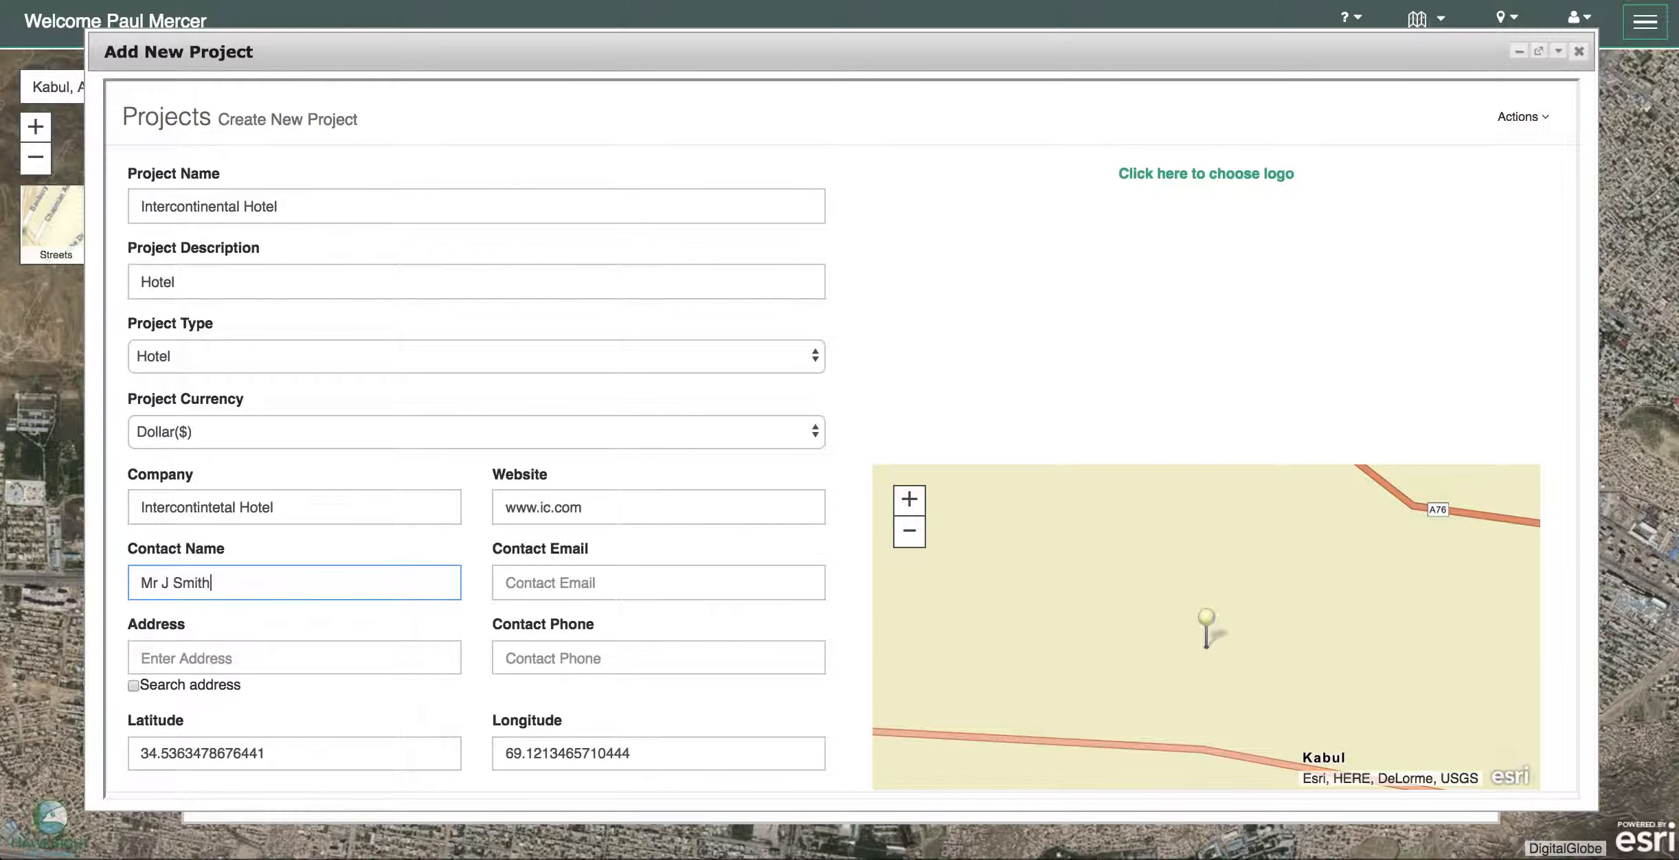
left_click(554, 582)
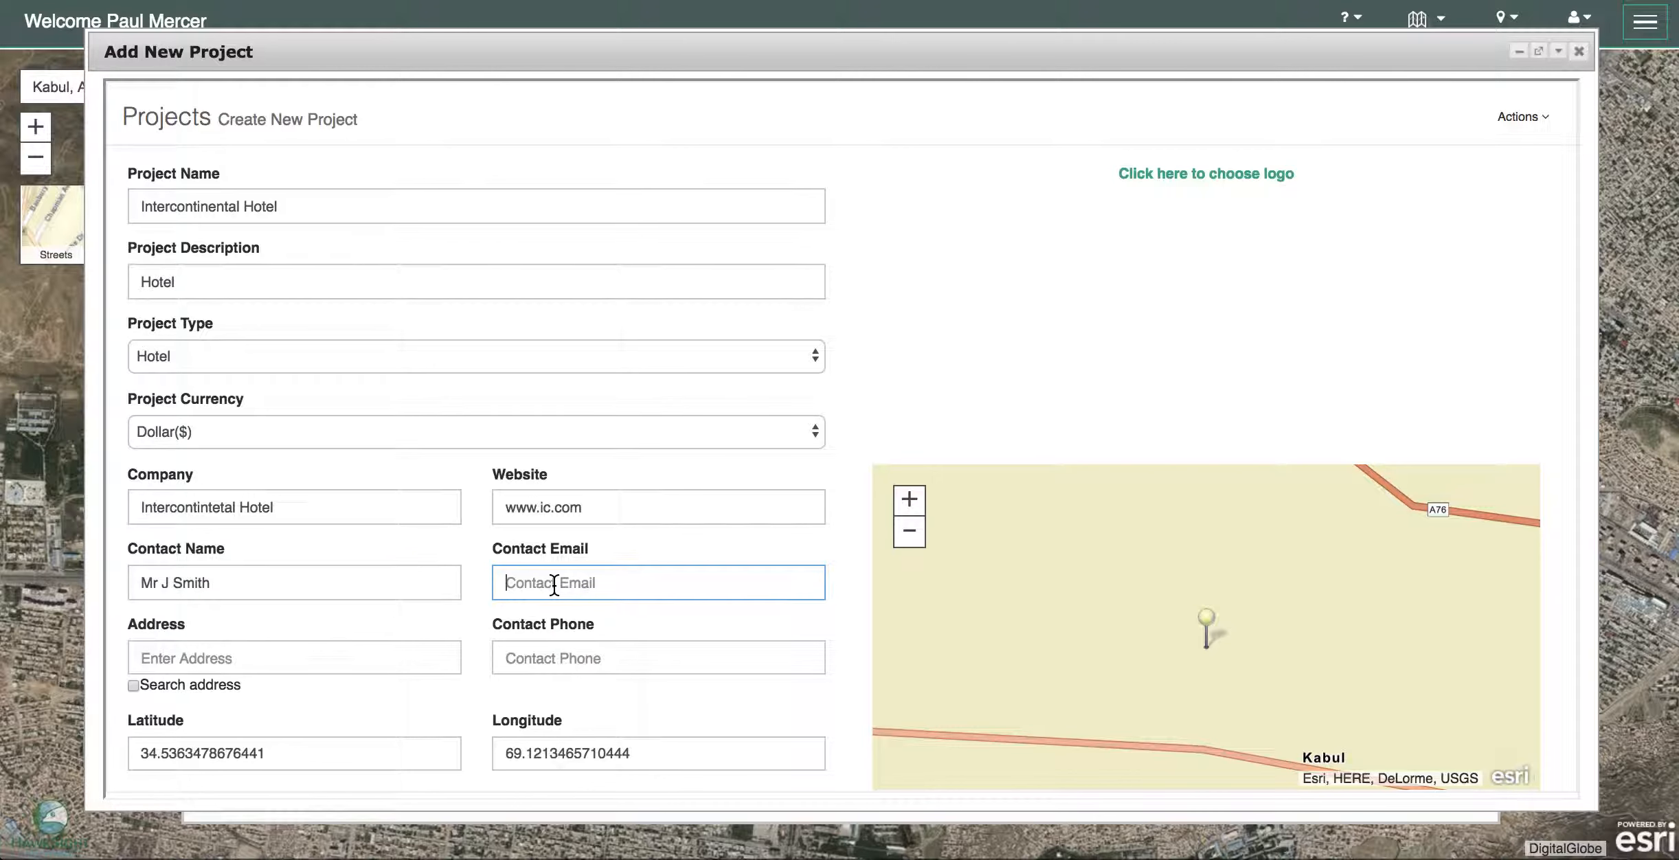
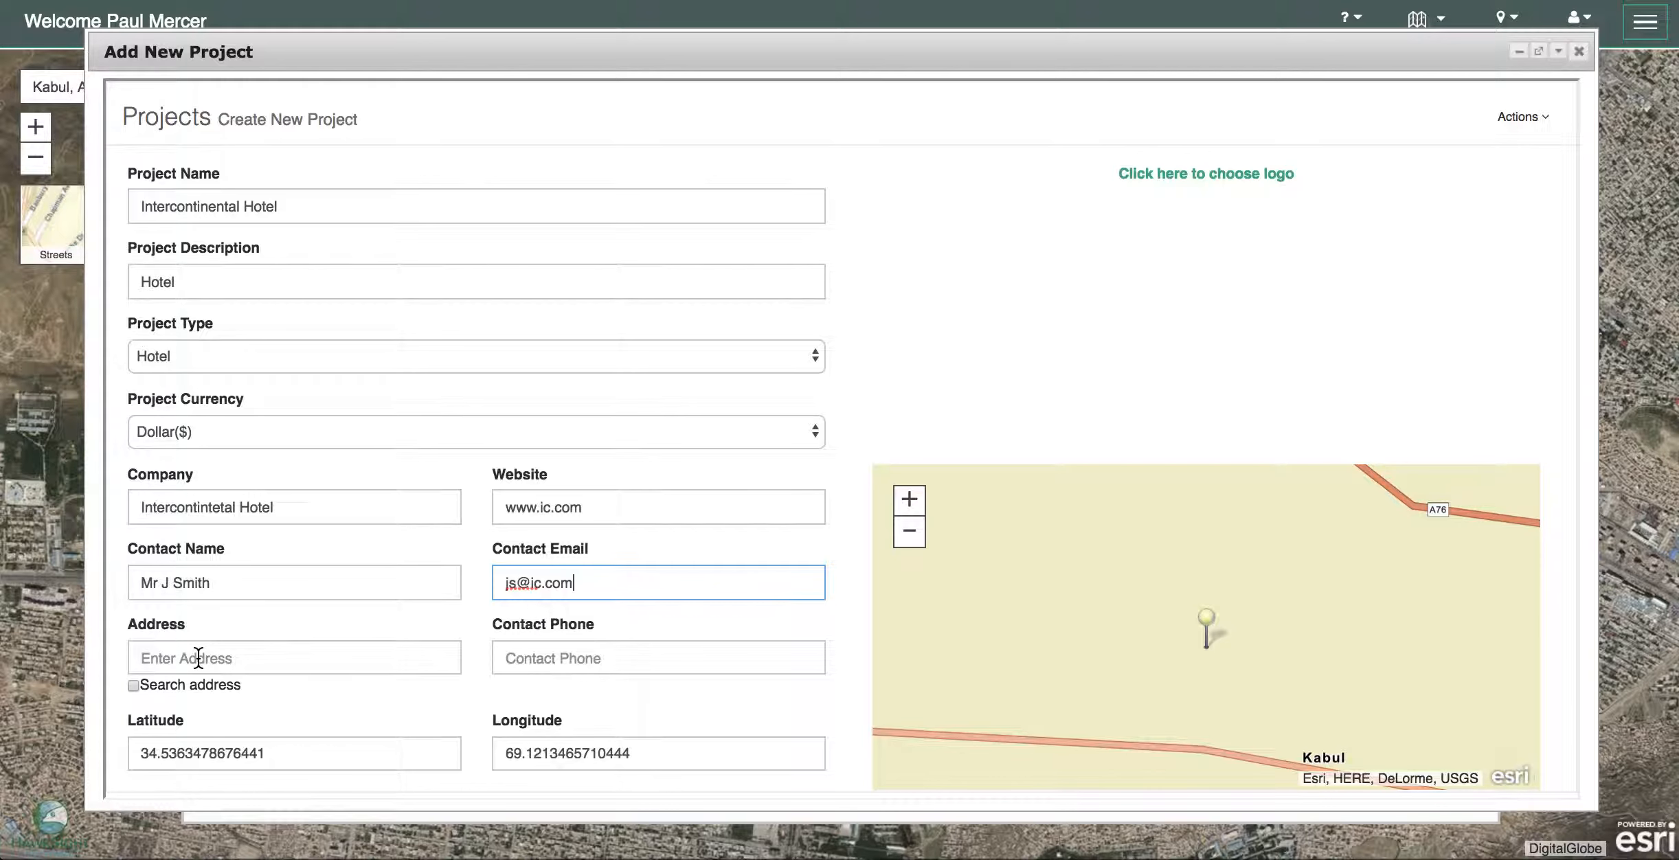
left_click(536, 659)
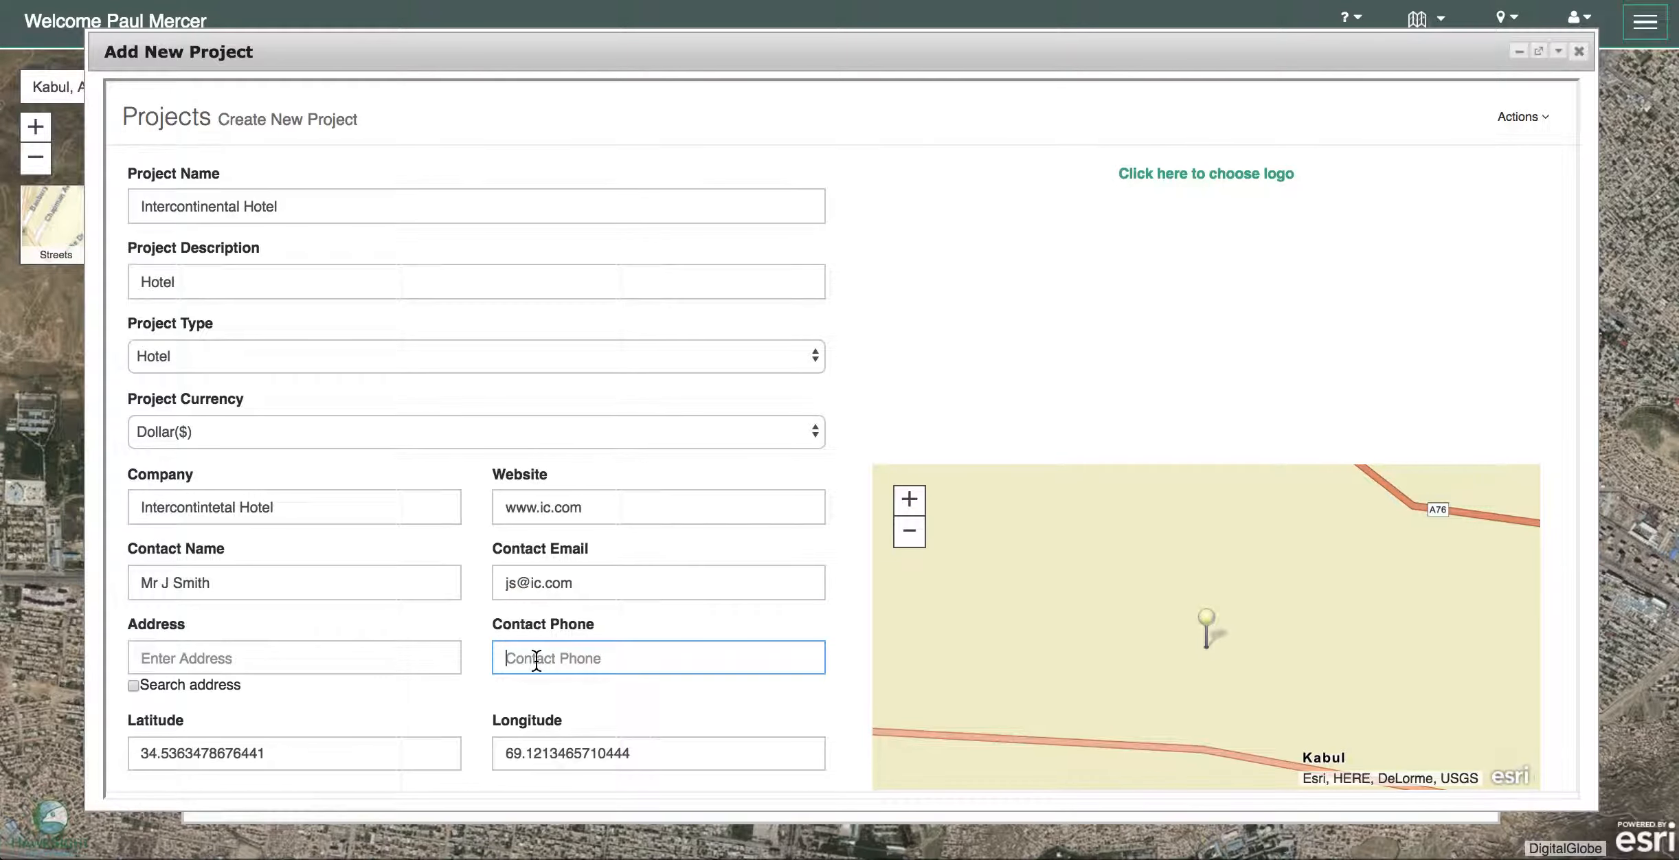
type("+123456789")
- Attach ANNGO Logo.jpg as the project logo and save the Intercontinental Hotel project
left_click(1176, 171)
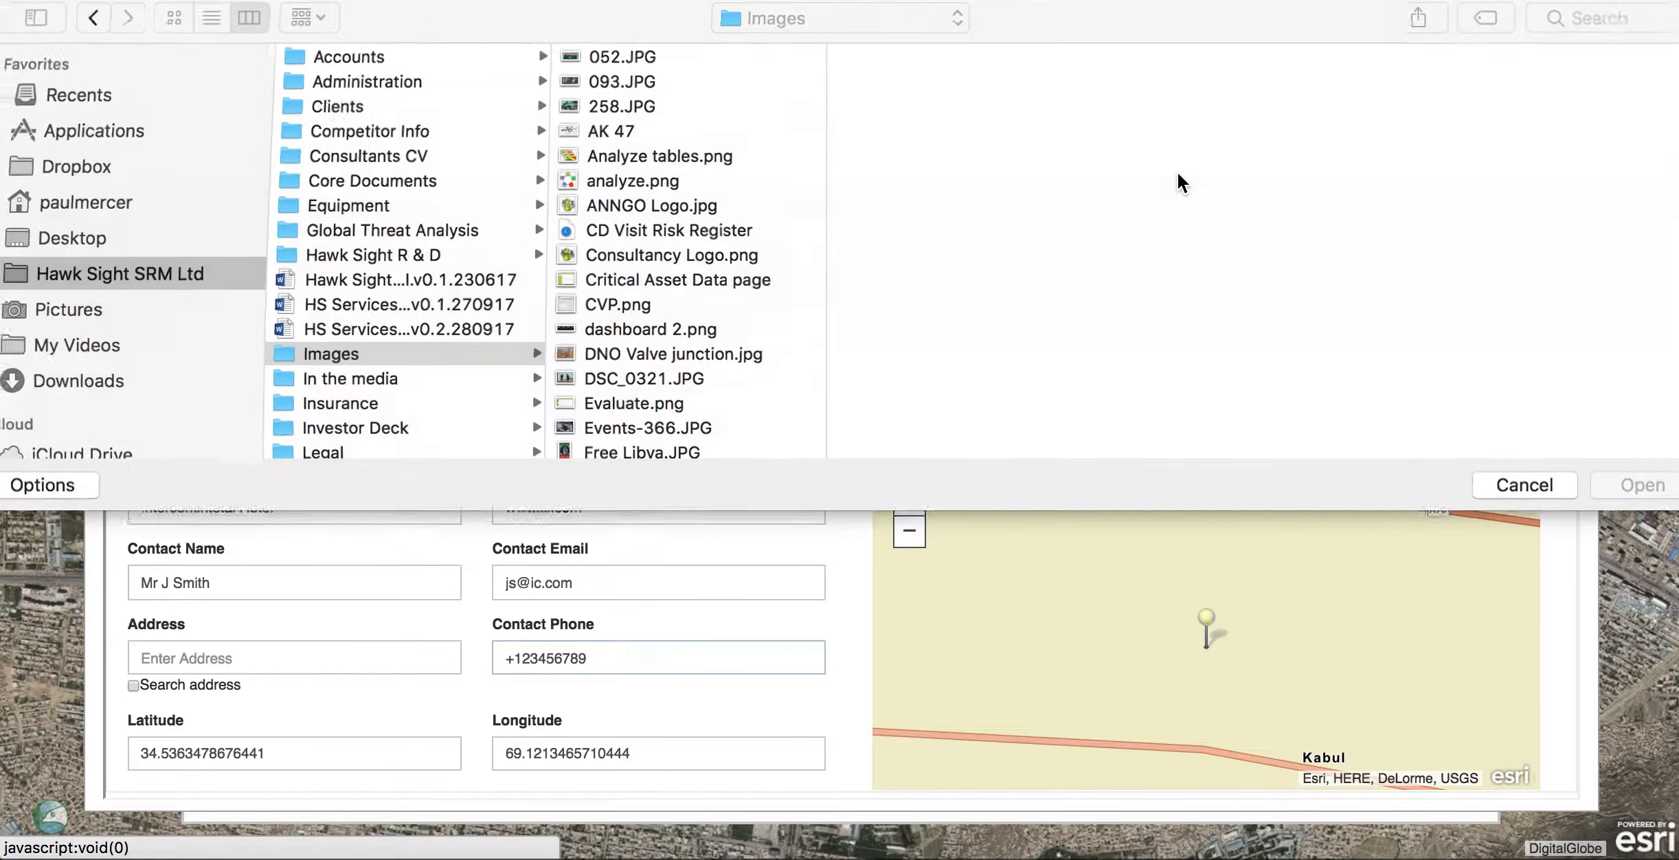
left_click(648, 211)
left_click(1631, 532)
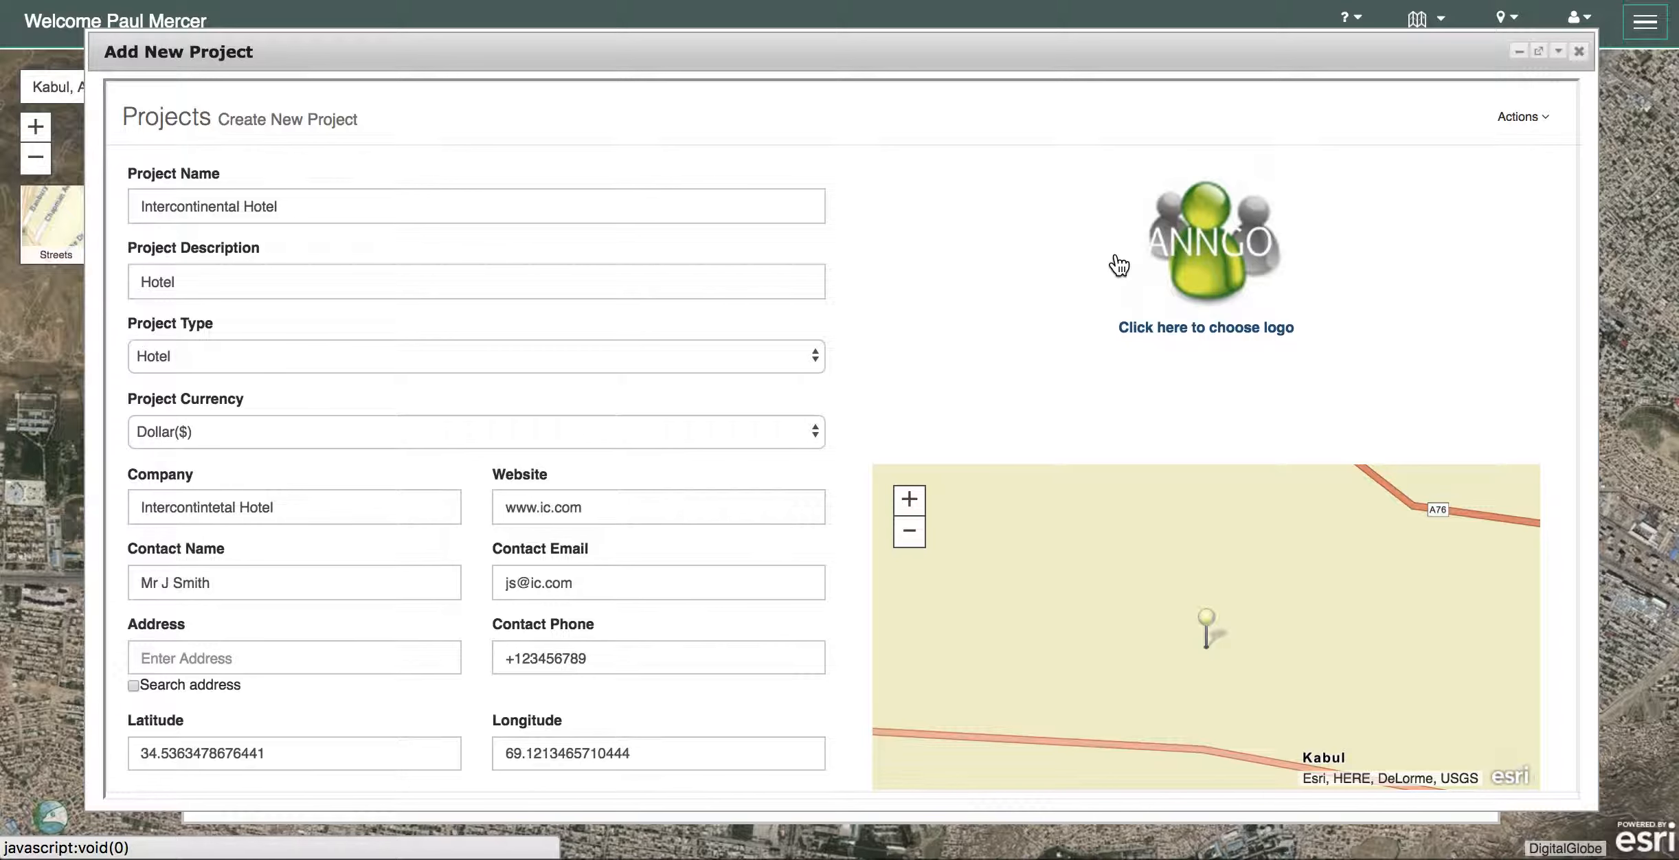
left_click(1550, 123)
left_click(1460, 157)
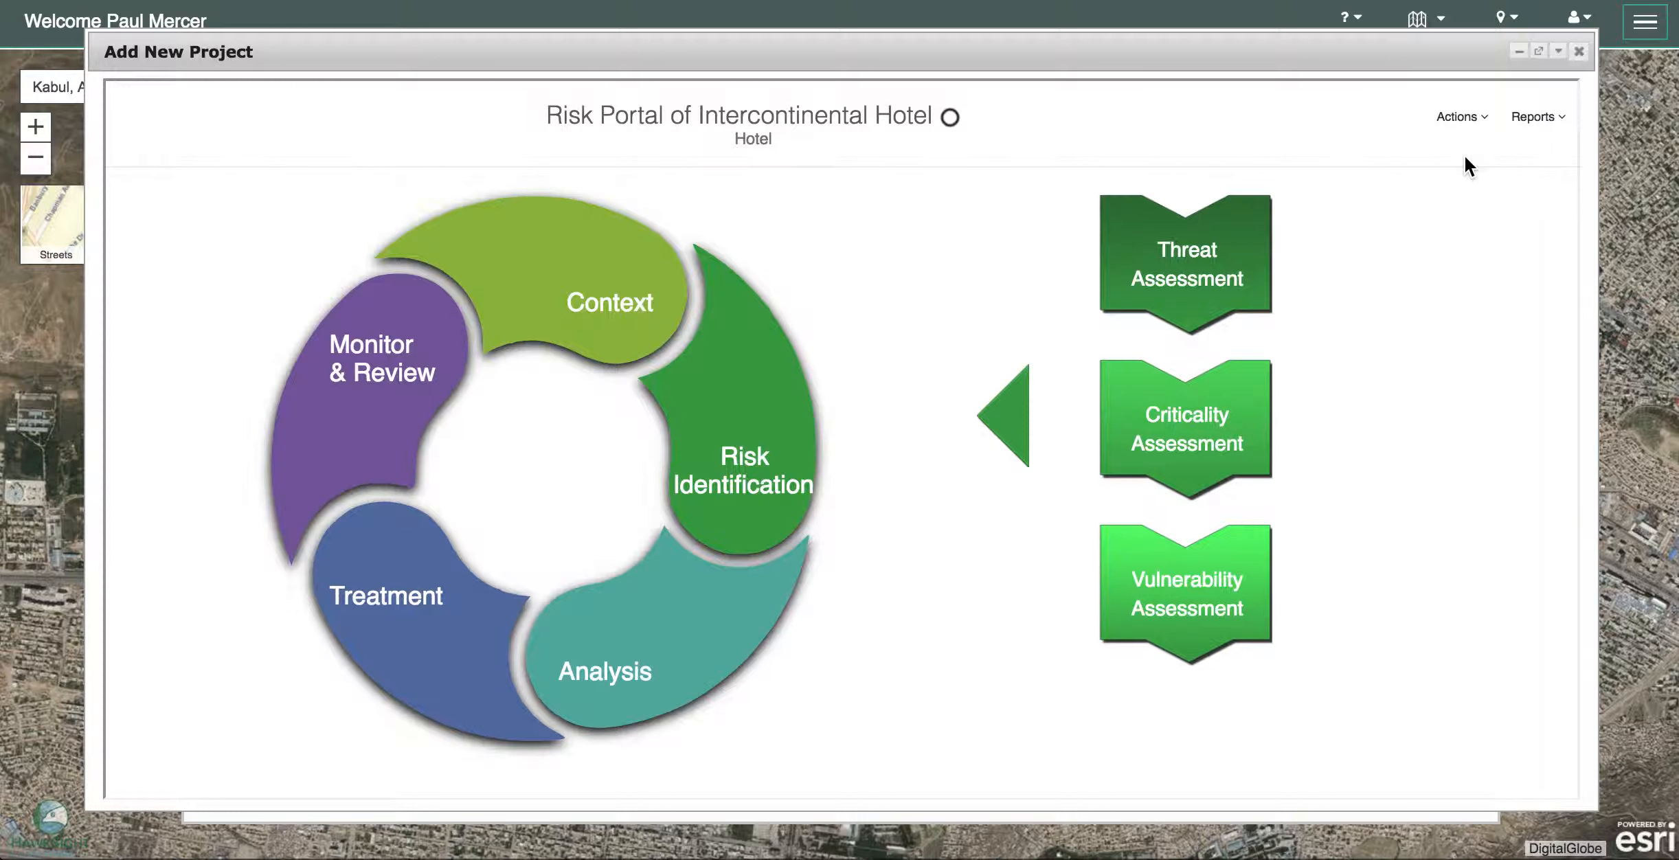
- Close the Intercontinental Hotel risk portal and start another new project from Projects
left_click(1579, 52)
left_click(1645, 28)
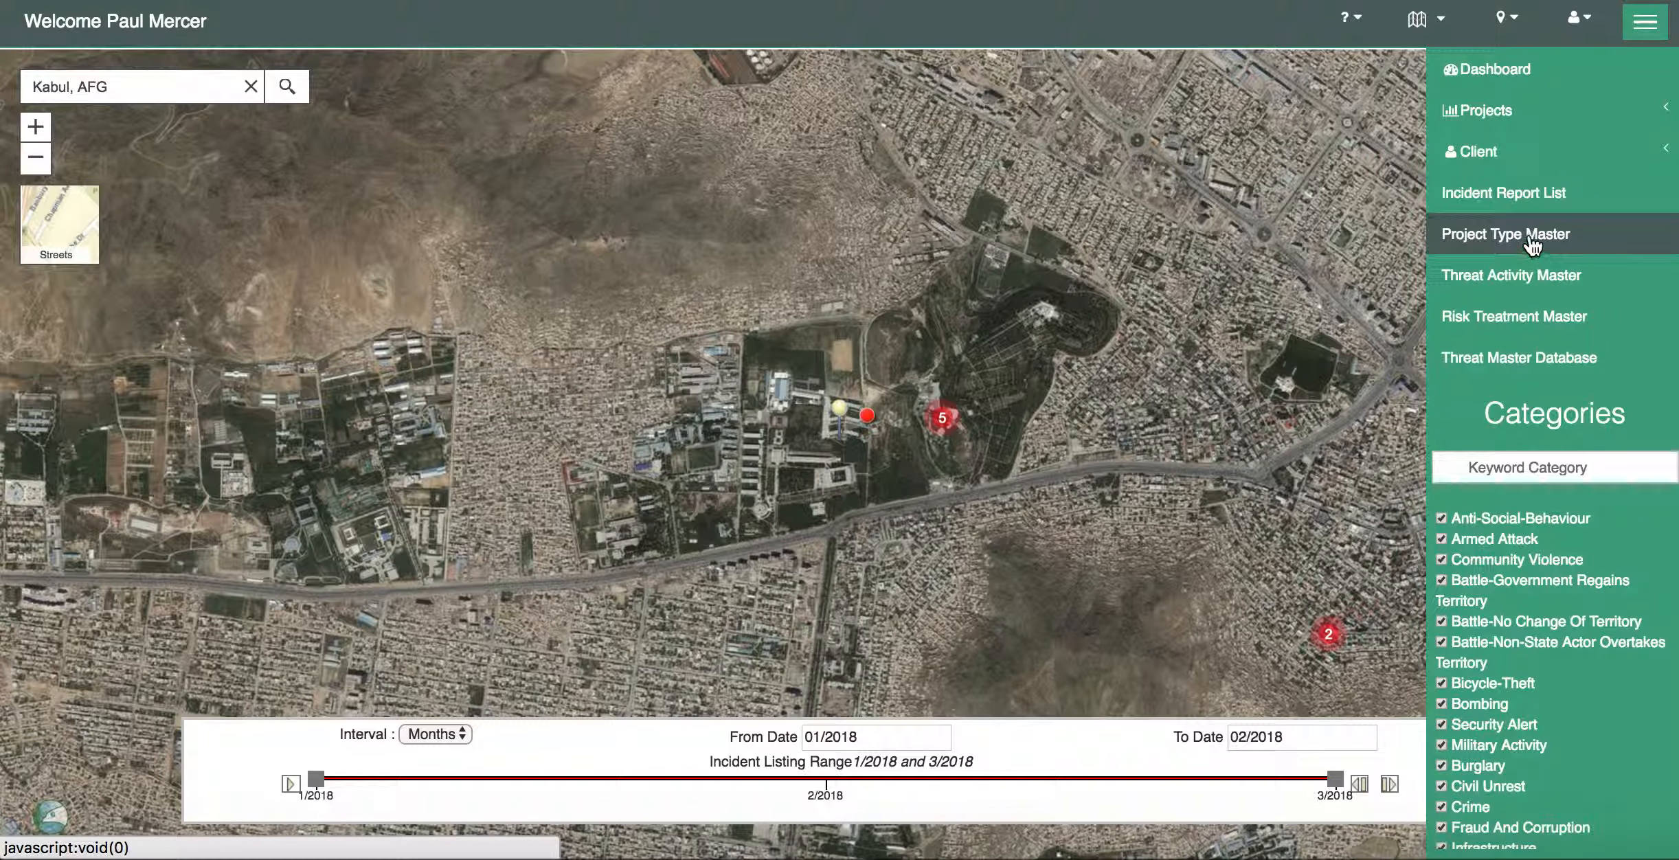
left_click(1510, 117)
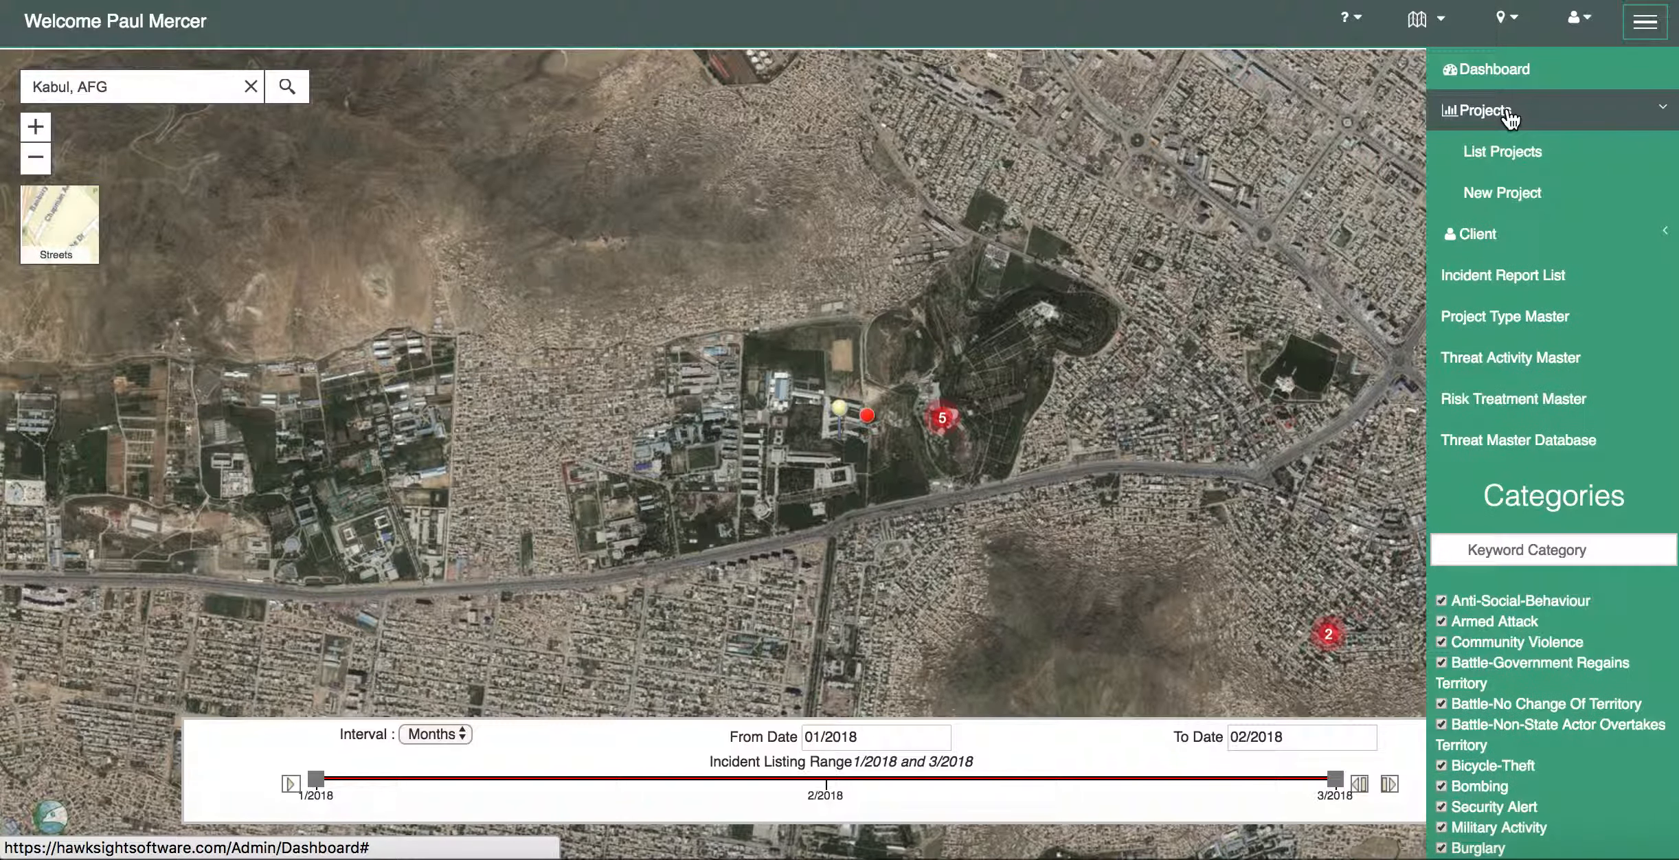
left_click(1511, 194)
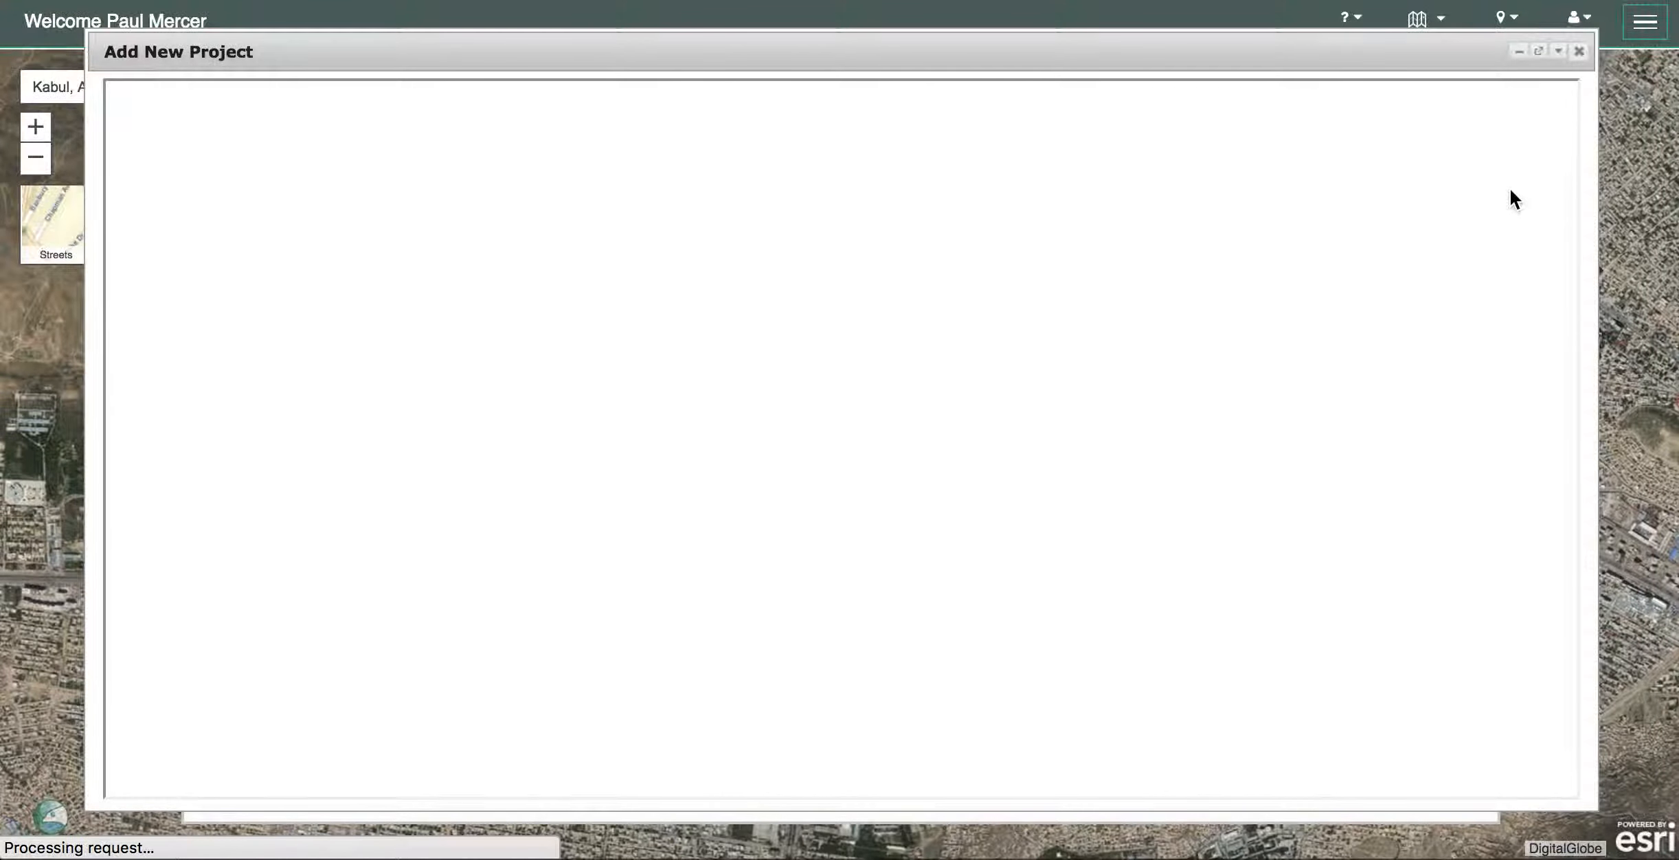